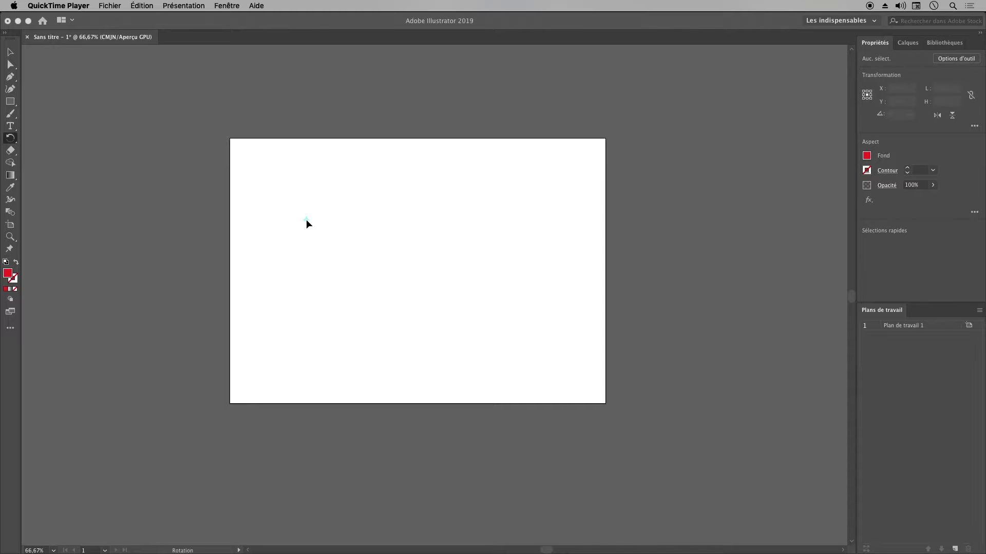
# Step: Draw a narrow horizontal red triangle about 197 mm long and 14 mm high with the Pen tool, and select it whole
pyautogui.click(9, 76)
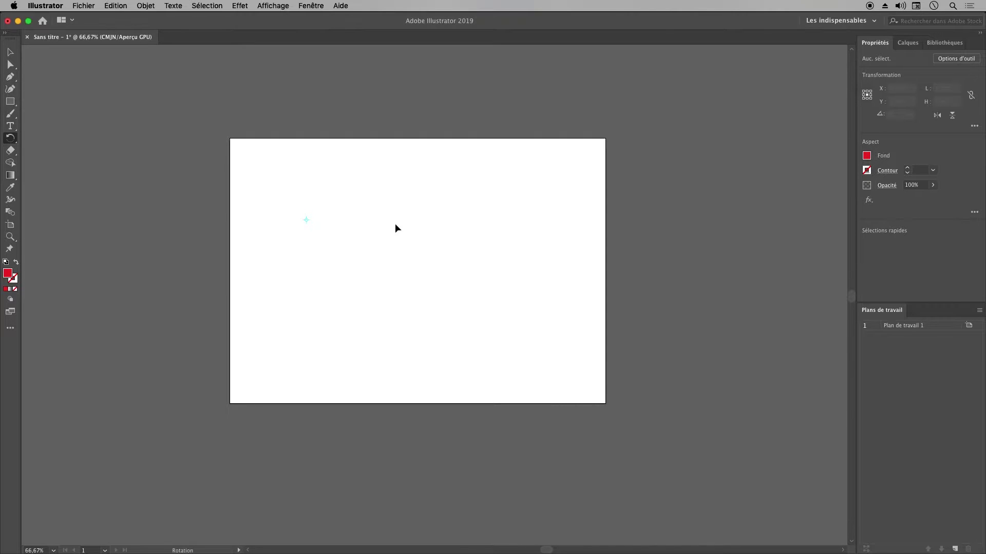
pyautogui.click(9, 76)
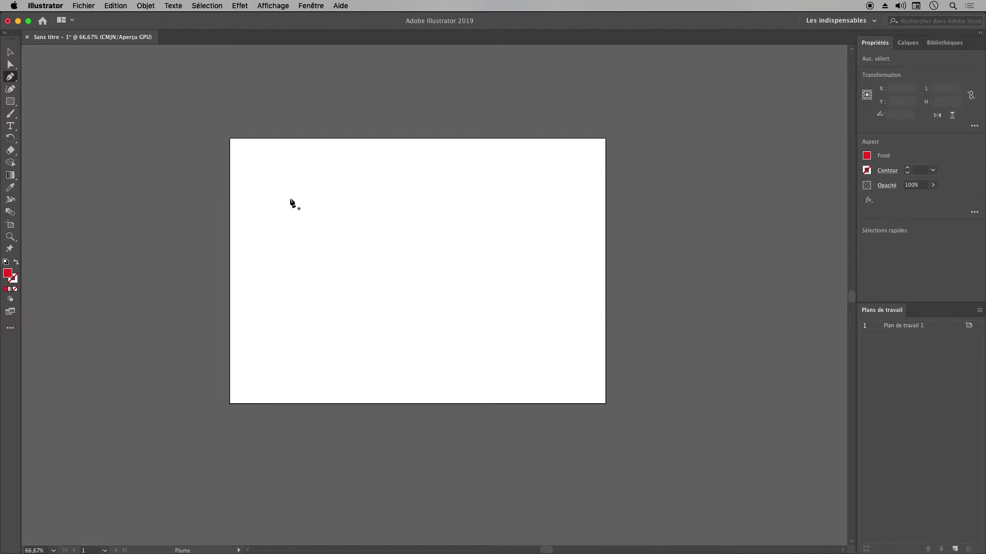
pyautogui.click(255, 217)
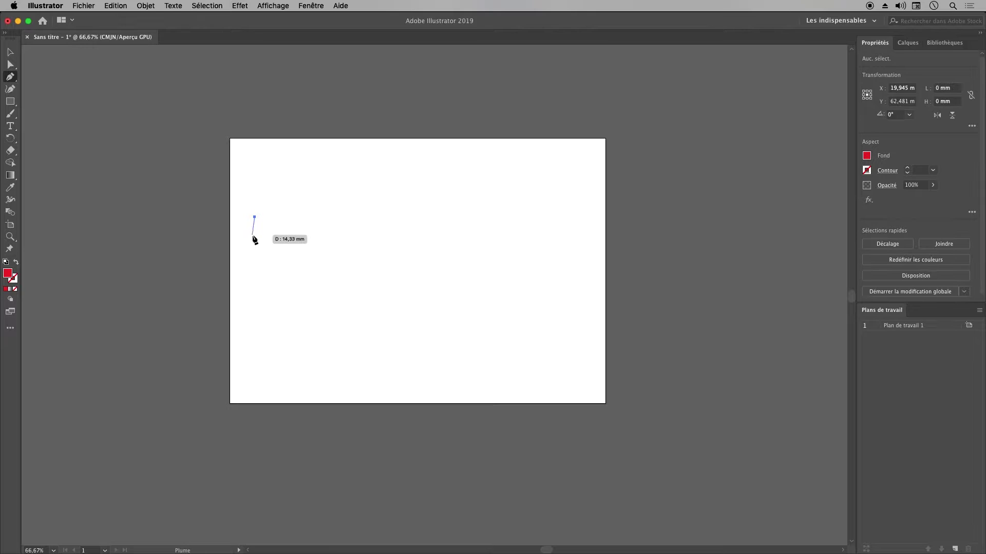
pyautogui.click(255, 235)
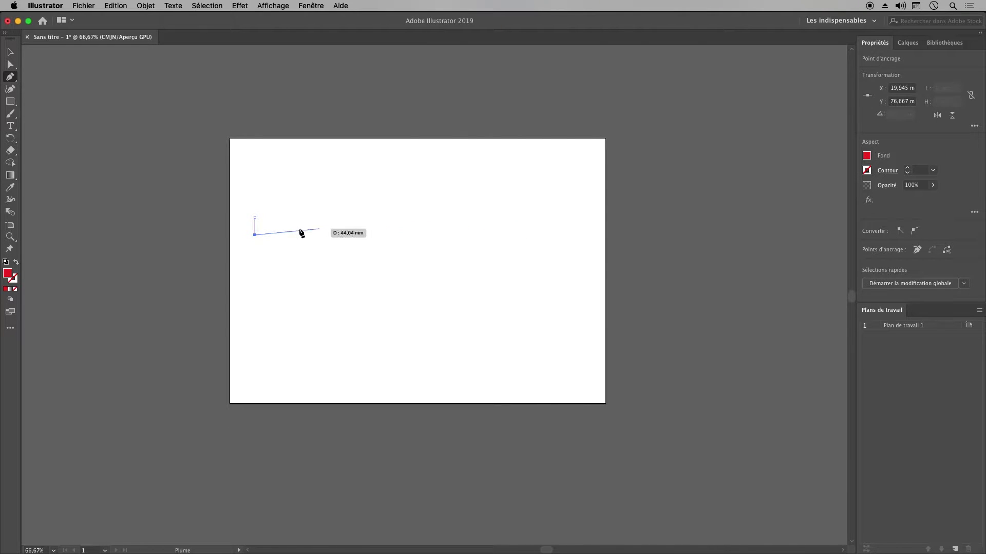
pyautogui.click(504, 226)
pyautogui.click(255, 217)
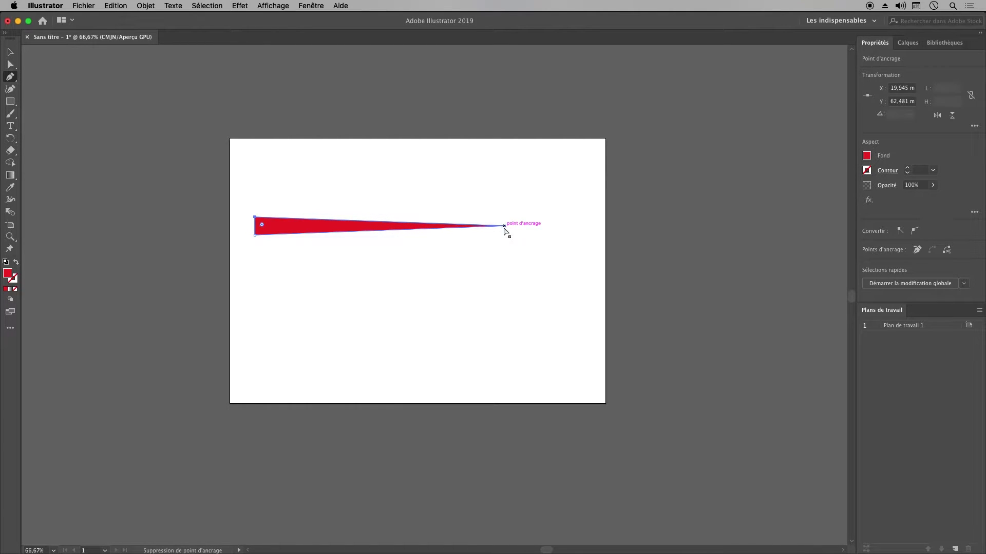
pyautogui.press('a')
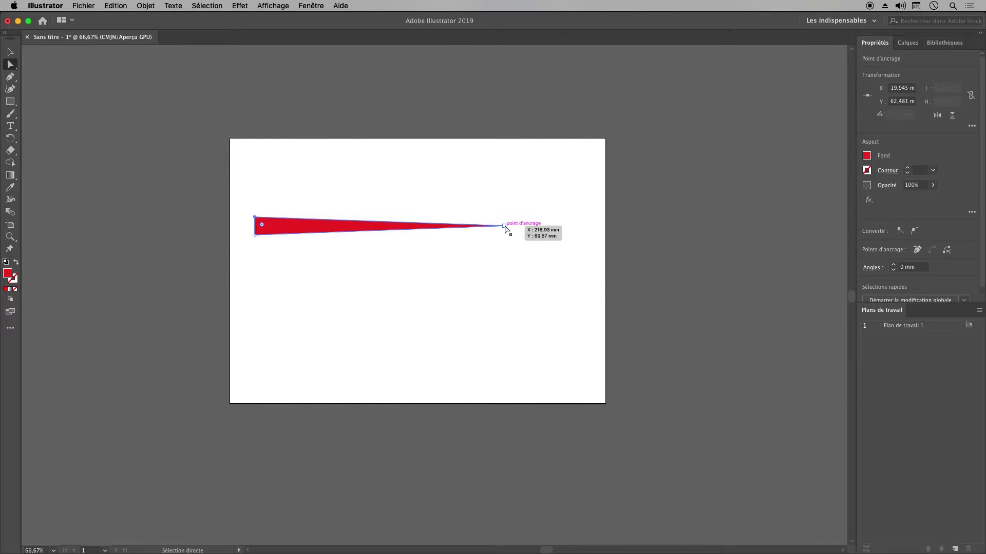
pyautogui.press('v')
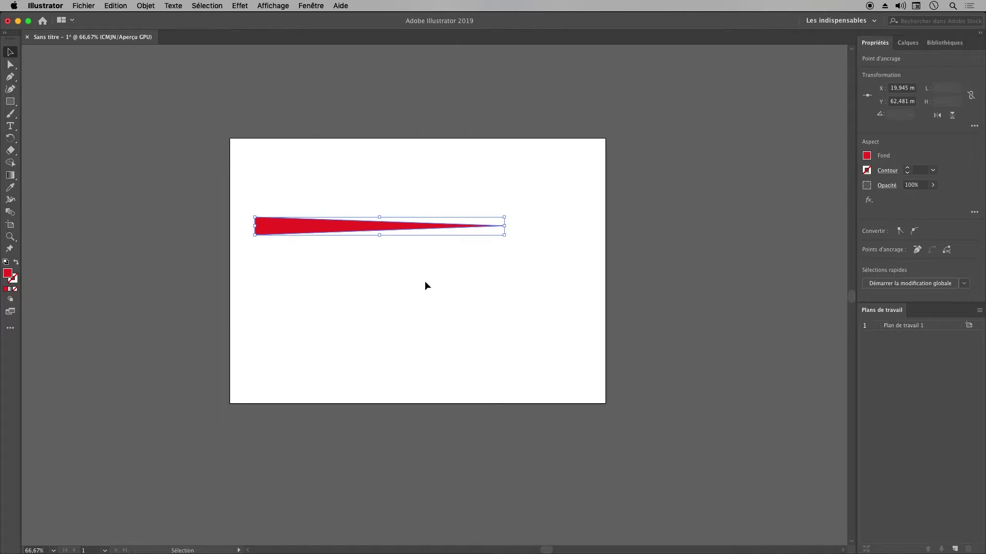
pyautogui.click(294, 229)
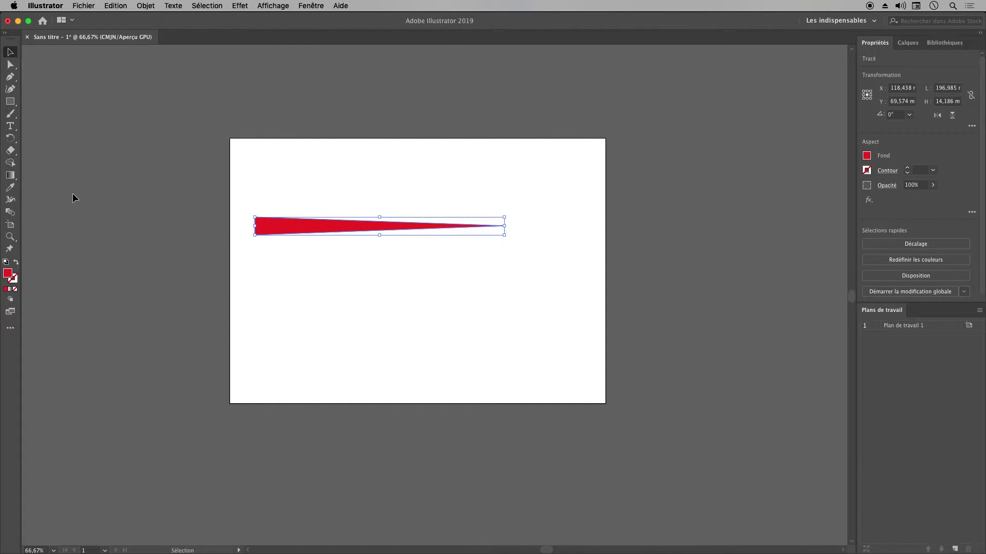
# Step: Try to create a copy of the triangle rotated 4° about its own centre, and undo it
pyautogui.moveTo(10, 138); pyautogui.dragTo(65, 139)
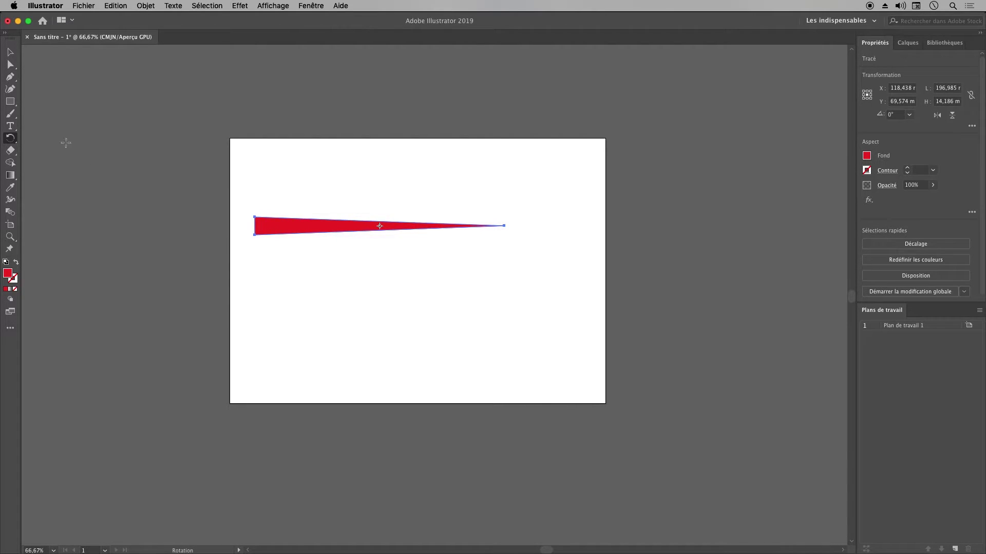
pyautogui.doubleClick(9, 139)
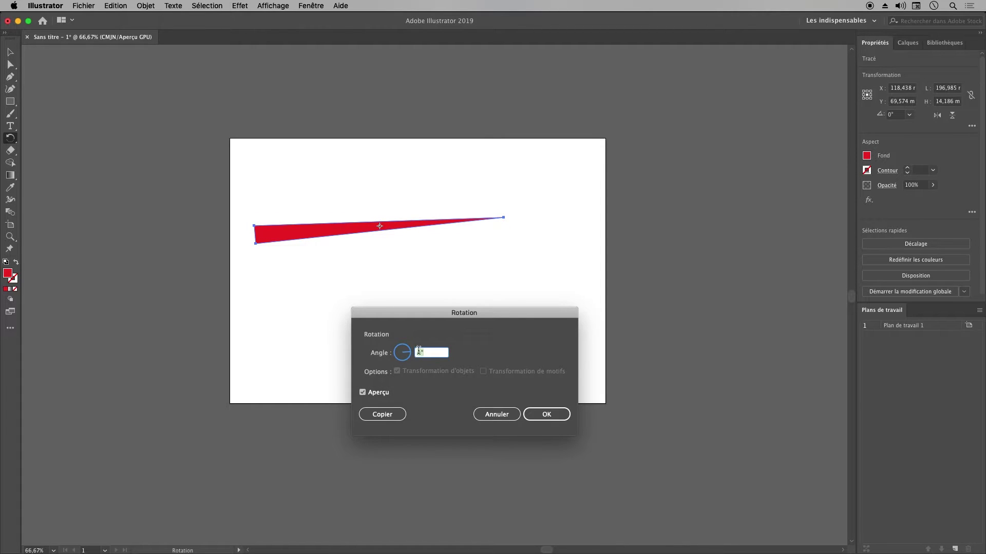
pyautogui.click(384, 415)
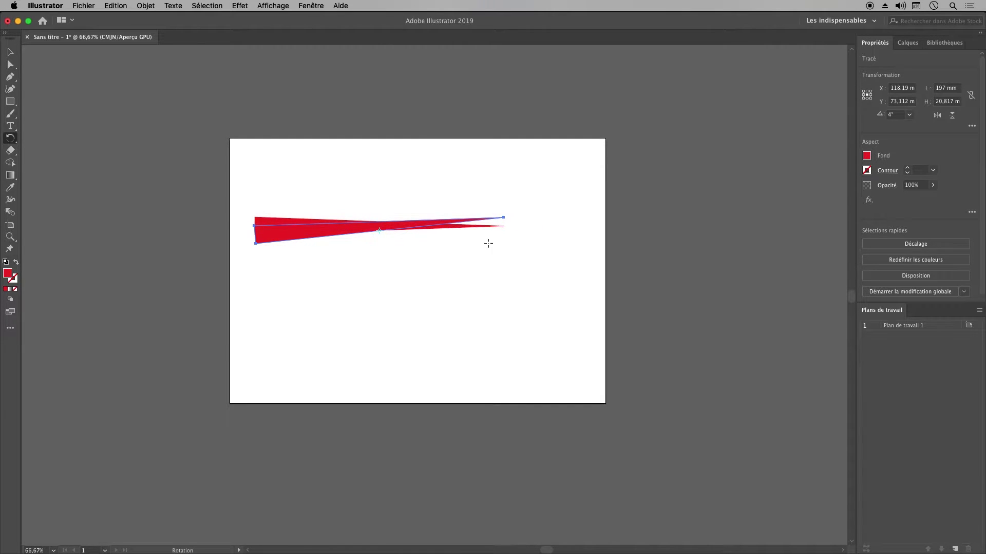
pyautogui.press('super+z')
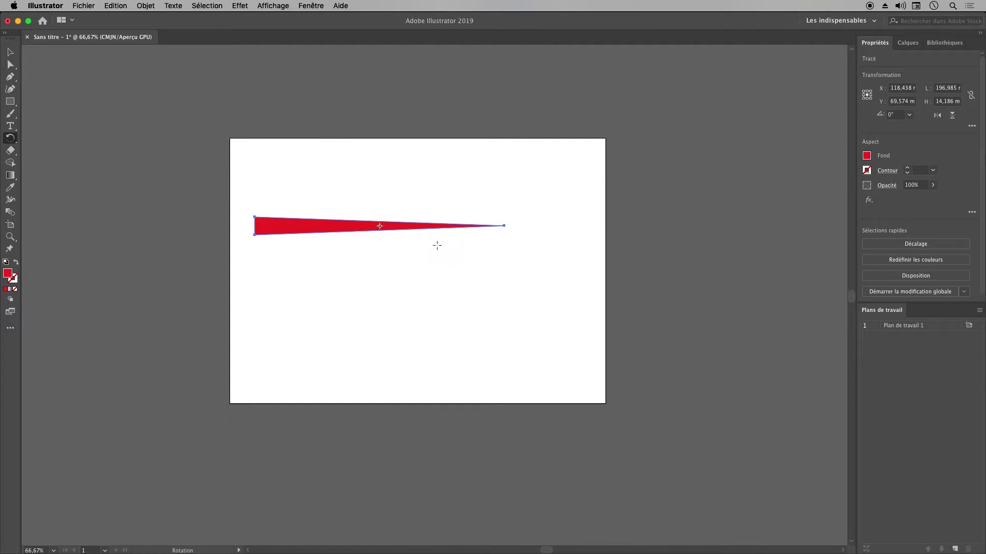
# Step: Create a copy of the triangle rotated 8° about its pointed tip, checking the preview
pyautogui.moveTo(5, 141); pyautogui.dragTo(28, 139)
pyautogui.keyDown('alt'); pyautogui.click(503, 226); pyautogui.keyUp('alt')
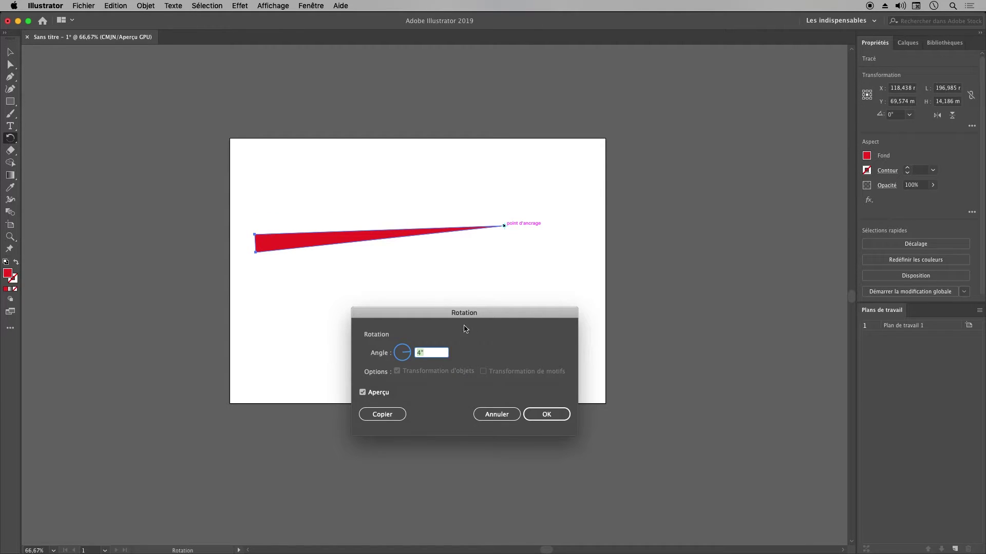
pyautogui.write('8')
pyautogui.click(381, 395)
pyautogui.click(381, 394)
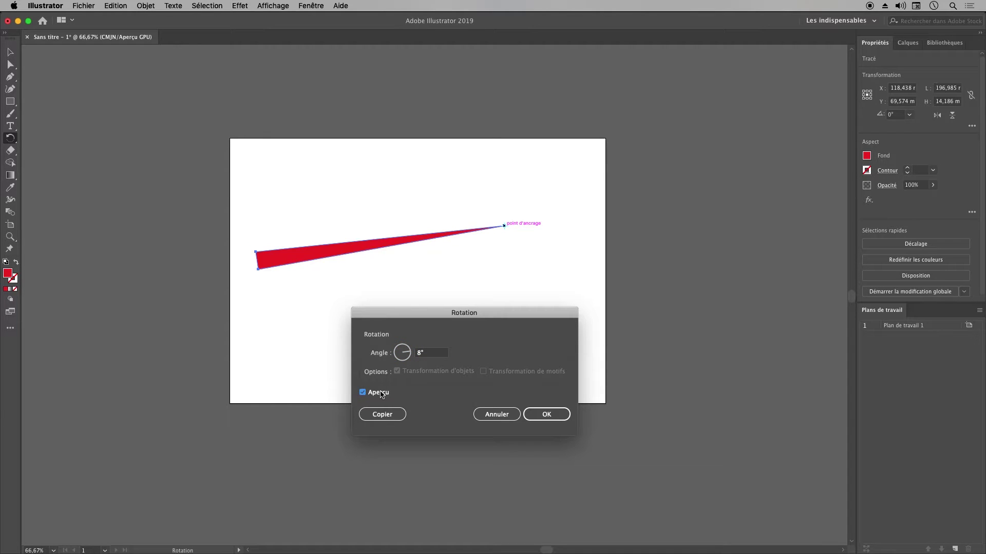
pyautogui.click(382, 395)
pyautogui.click(381, 395)
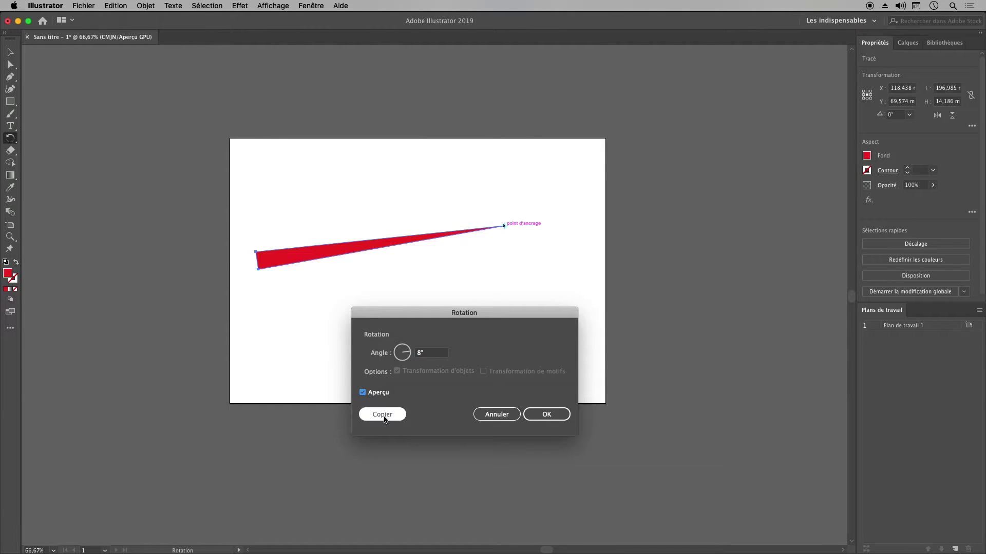
pyautogui.click(382, 414)
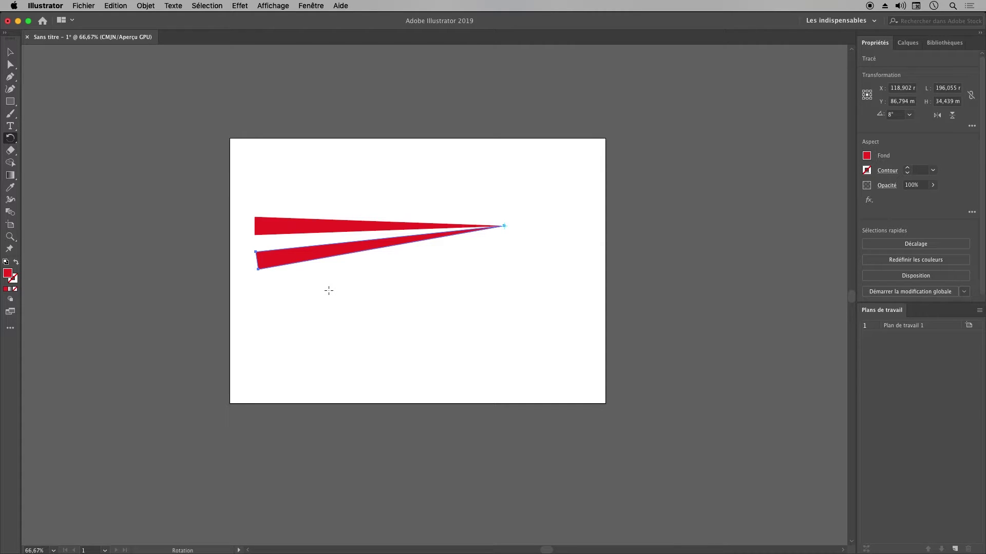
# Step: Repeat the rotated copy until the red rays form a full circle around the shared tip
pyautogui.press('super+d')
pyautogui.press('super+d')
pyautogui.press('super+d')
pyautogui.press('super+d')
pyautogui.press('super+d')
pyautogui.press('super+d')
pyautogui.press('super+d')
pyautogui.press('super+d')
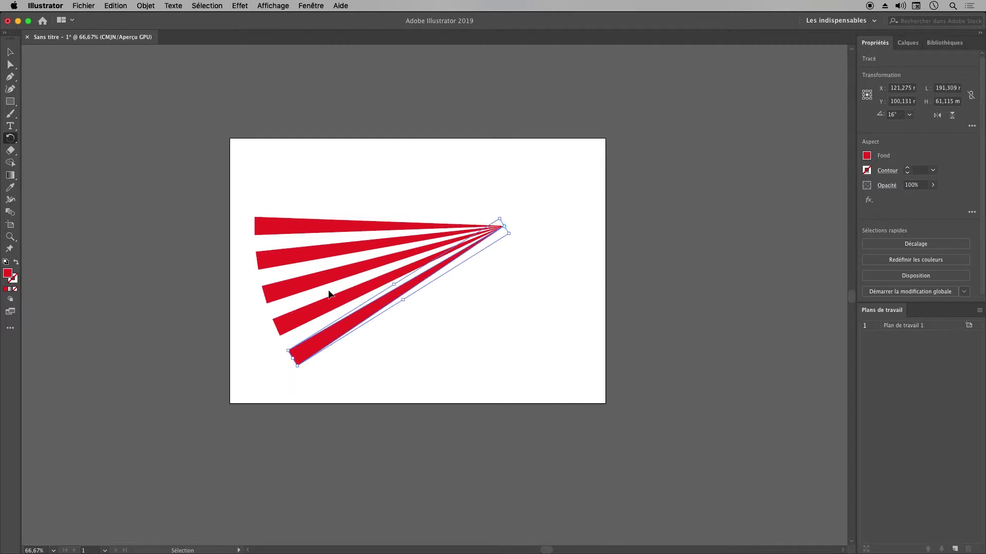
pyautogui.press('super+d')
pyautogui.press('super+d')
pyautogui.press('super+d')
pyautogui.press('super+d')
pyautogui.press('super+d')
pyautogui.press('super+d')
pyautogui.press('super+d')
pyautogui.press('super+d')
pyautogui.press('super+d')
pyautogui.press('super+d')
pyautogui.press('super+d')
pyautogui.press('super+d')
pyautogui.press('super+d')
pyautogui.press('super+d')
pyautogui.press('super+d')
pyautogui.press('super+d')
pyautogui.press('super+d')
pyautogui.press('super+d')
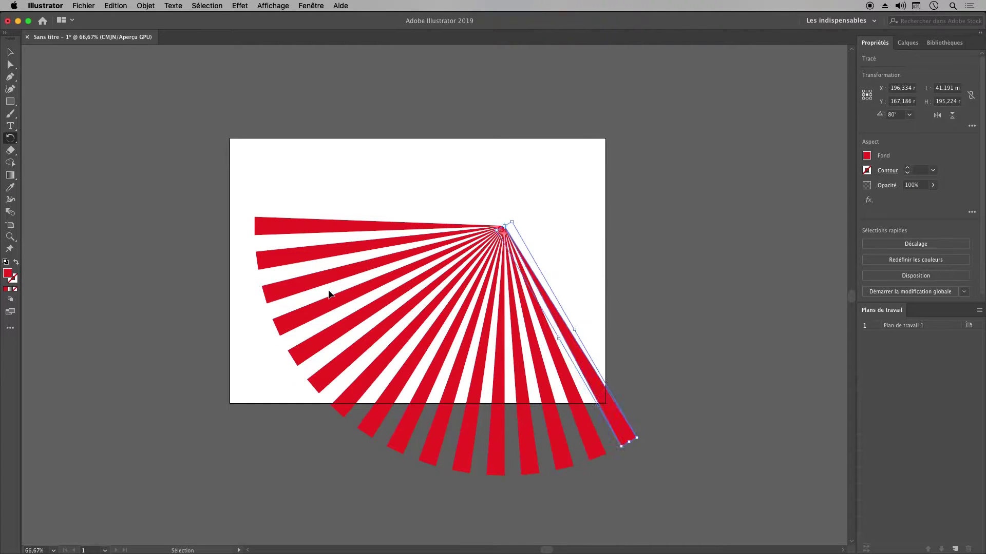
pyautogui.press('super+d')
pyautogui.press('super+d')
pyautogui.press('super+d')
pyautogui.press('super+d')
pyautogui.press('super+d')
pyautogui.press('super+d')
pyautogui.press('super+d')
pyautogui.press('super+d')
pyautogui.press('super+d')
pyautogui.press('super+d')
pyautogui.press('super+d')
pyautogui.press('super+d')
pyautogui.press('super+d')
pyautogui.press('super+d')
pyautogui.press('super+d')
pyautogui.press('super+d')
pyautogui.press('super+d')
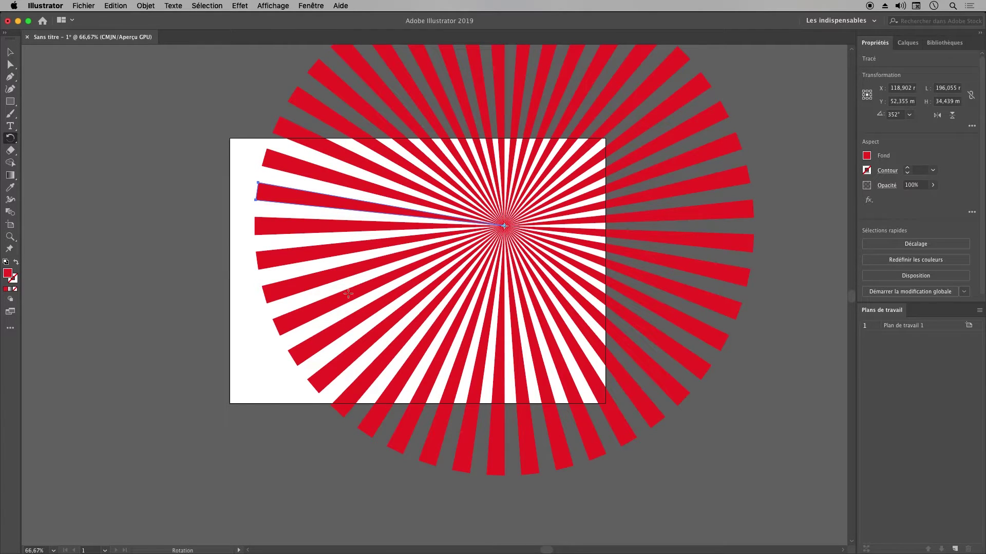
# Step: Select all the rays and move the sunburst over the artboard's middle, with its centre at about X 145 mm, Y 101 mm
pyautogui.click(9, 51)
pyautogui.press('super+a')
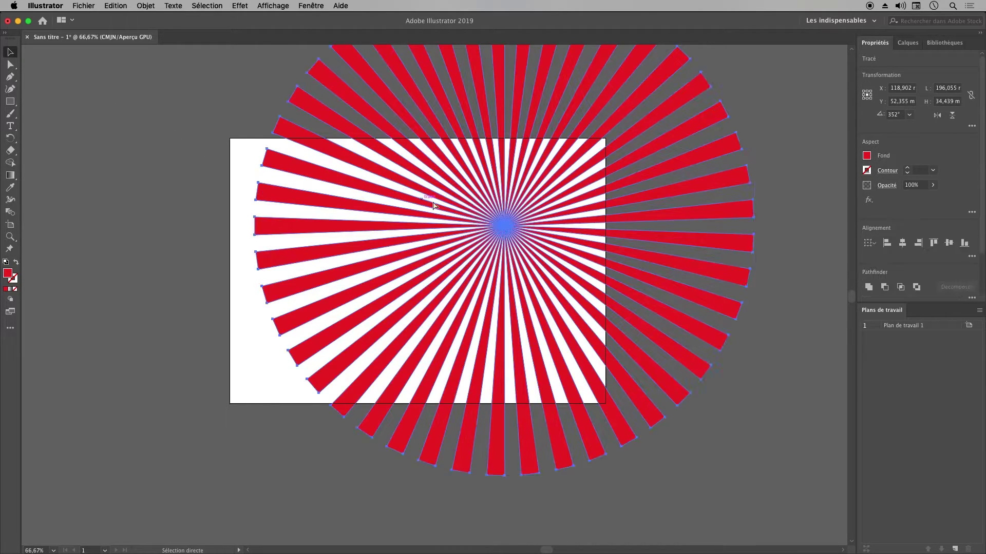
pyautogui.moveTo(594, 213); pyautogui.dragTo(484, 240)
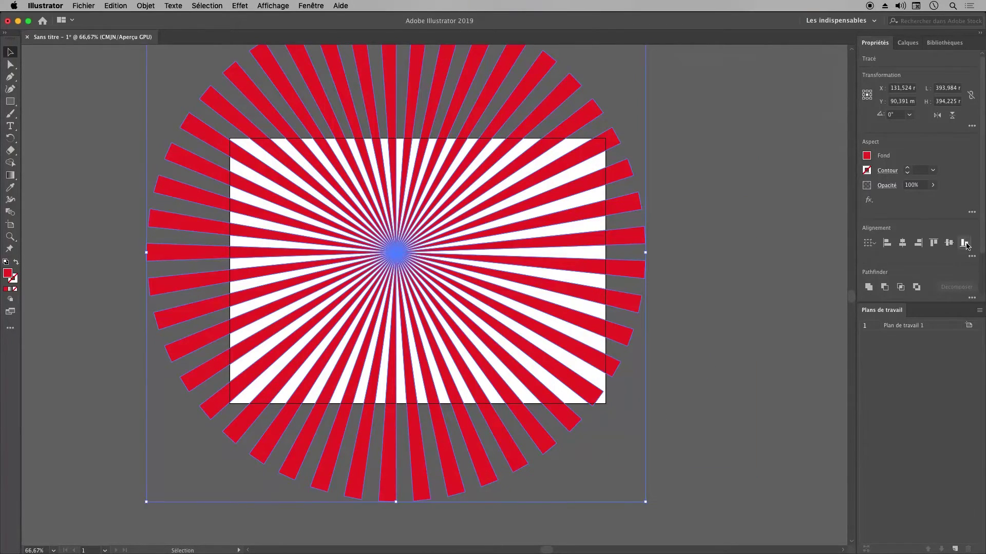
pyautogui.click(949, 245)
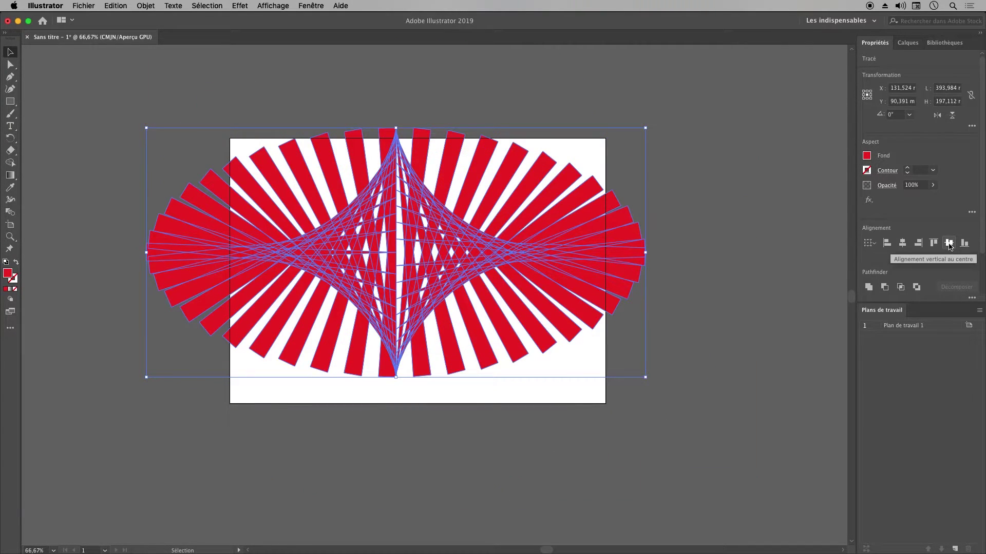
pyautogui.press('super+z')
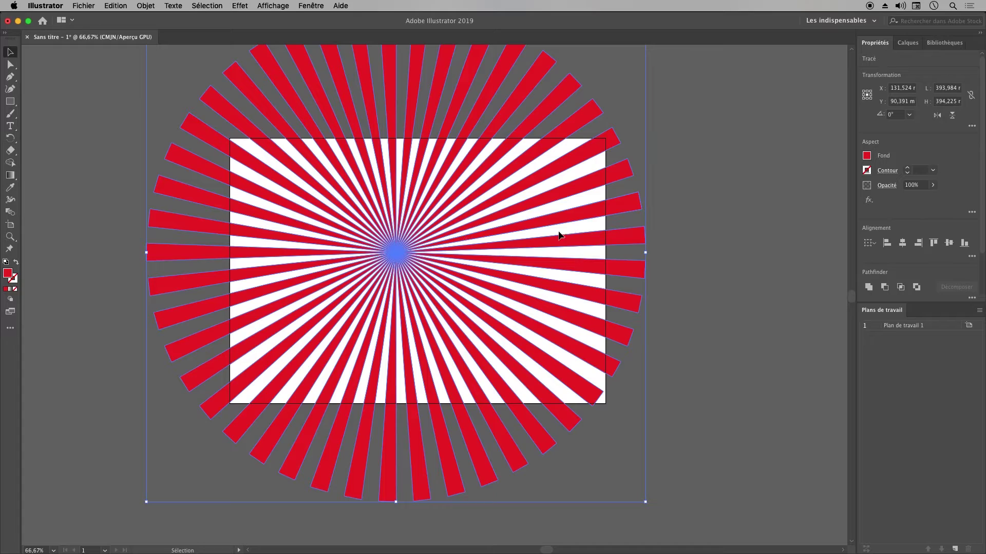
pyautogui.moveTo(545, 225); pyautogui.dragTo(563, 240)
# Step: Deselect the rays, show the rulers and place a horizontal guide through the sunburst's centre
pyautogui.press('super+minus')
pyautogui.press('super+minus')
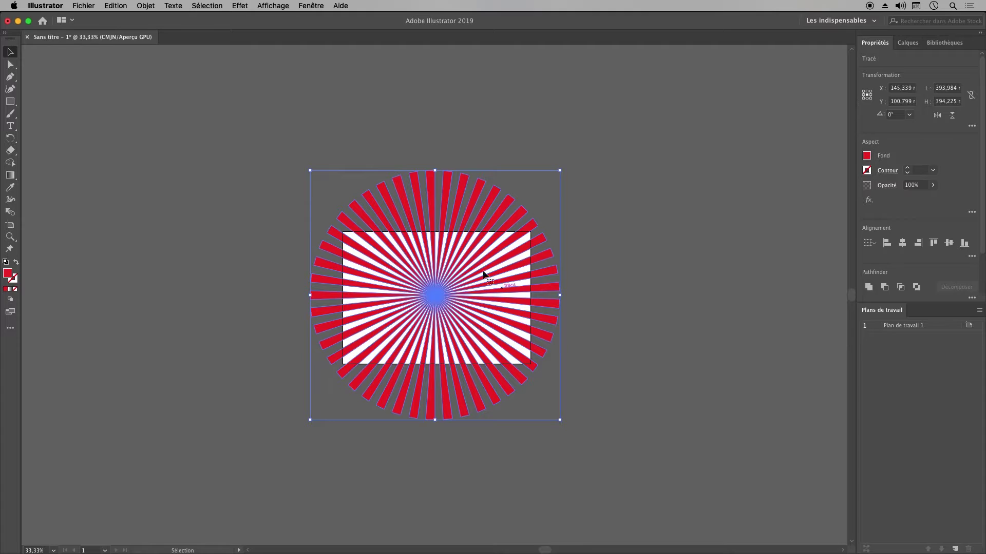
pyautogui.click(412, 125)
pyautogui.press('super+r')
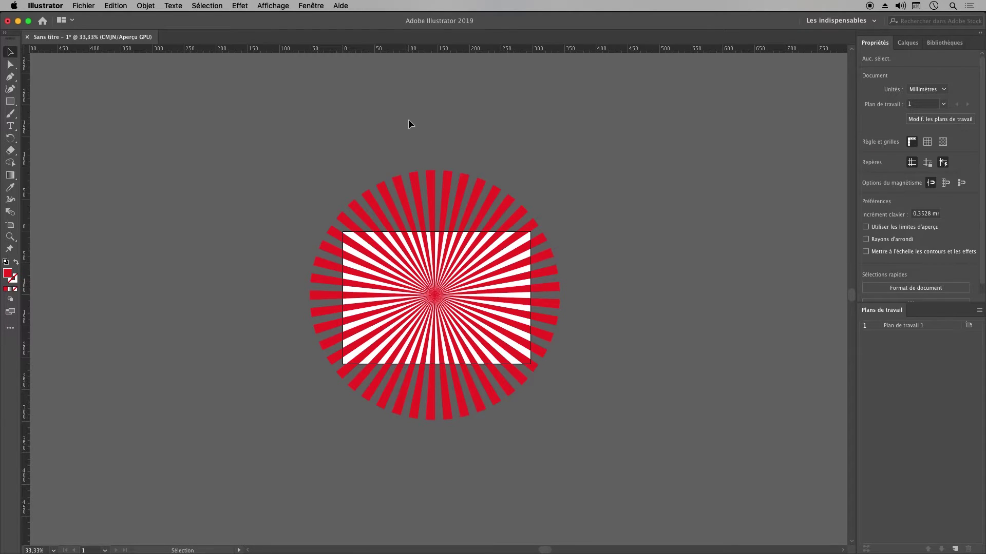
pyautogui.moveTo(414, 48); pyautogui.dragTo(433, 295)
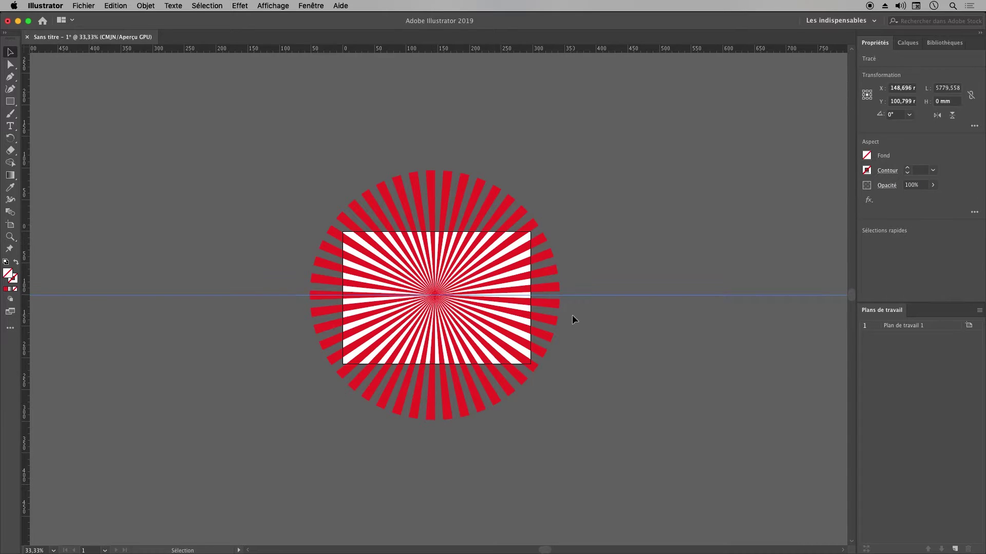
# Step: Select all the rays of the sunburst, leaving the horizontal guide out of the selection
pyautogui.press('super+plus')
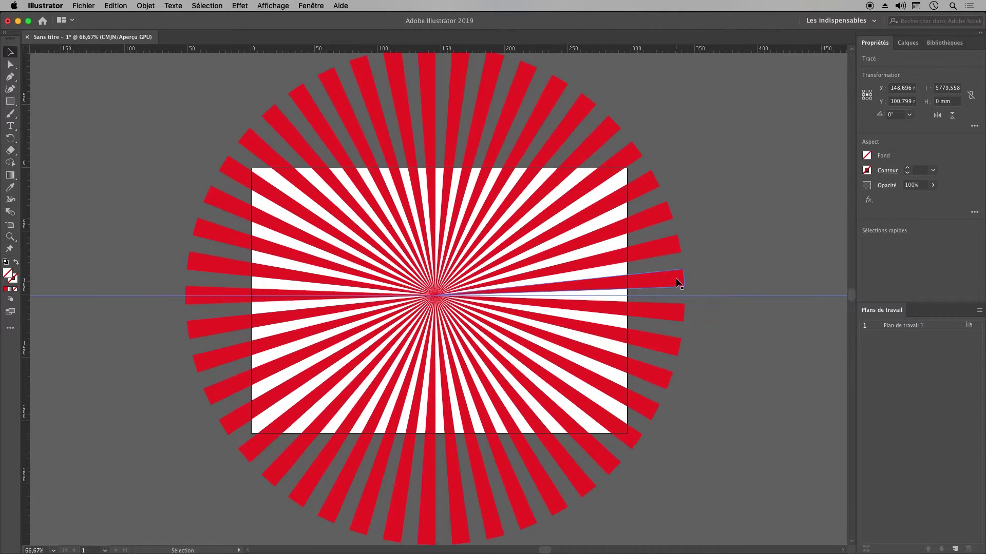
pyautogui.press('super+a')
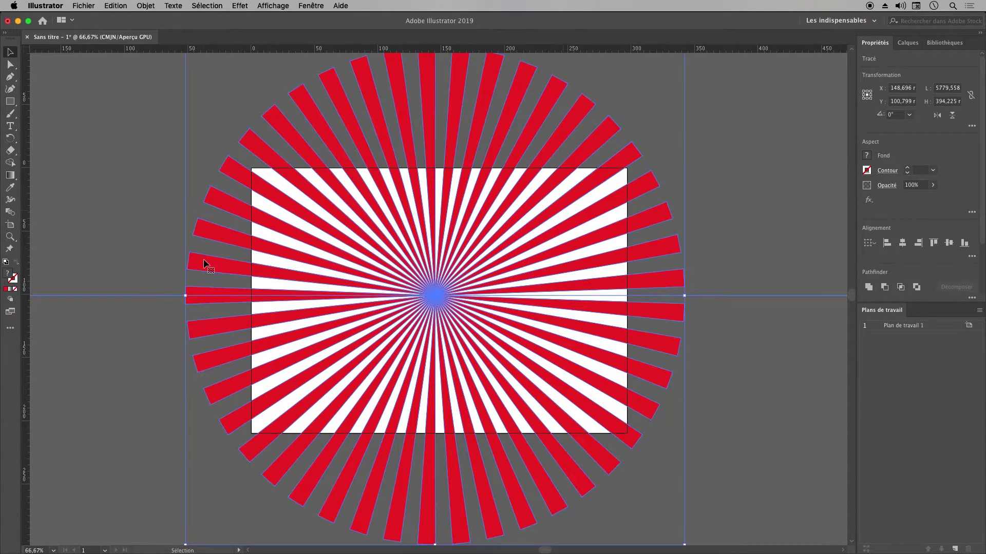
pyautogui.keyDown('shift'); pyautogui.click(155, 296); pyautogui.keyUp('shift')
pyautogui.keyDown('shift'); pyautogui.click(154, 296); pyautogui.keyUp('shift')
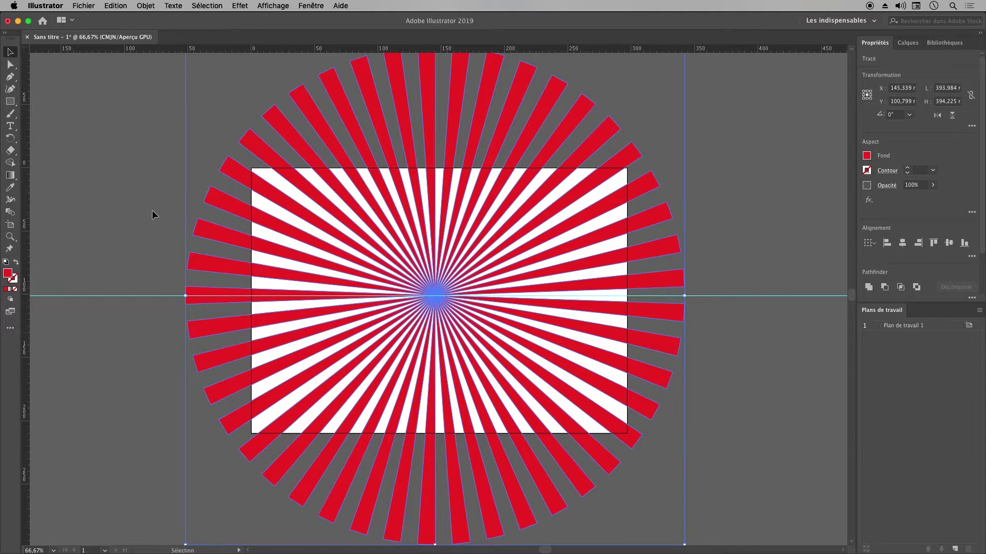
# Step: Try to create a copy of the whole sunburst rotated 4° about its centre, and undo it
pyautogui.doubleClick(10, 138)
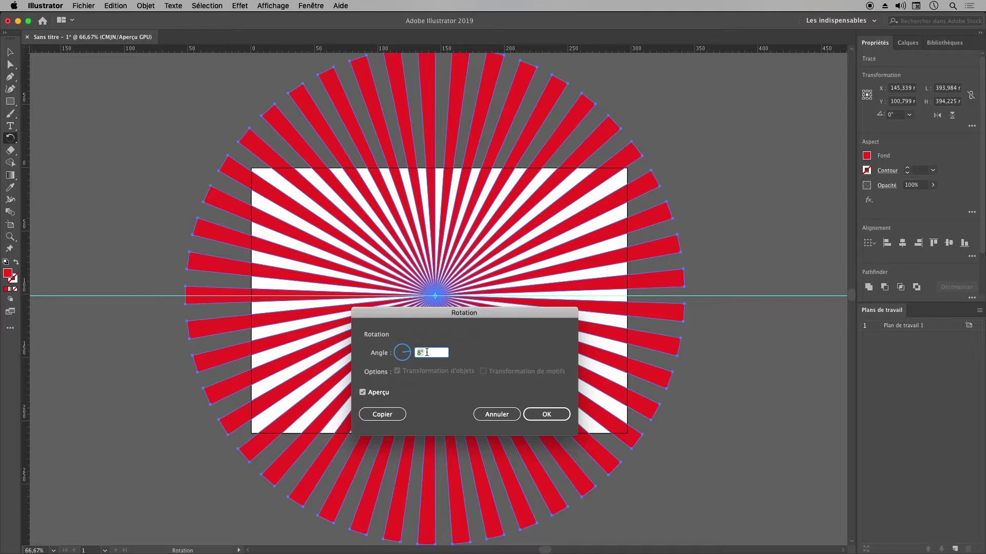
pyautogui.write('4')
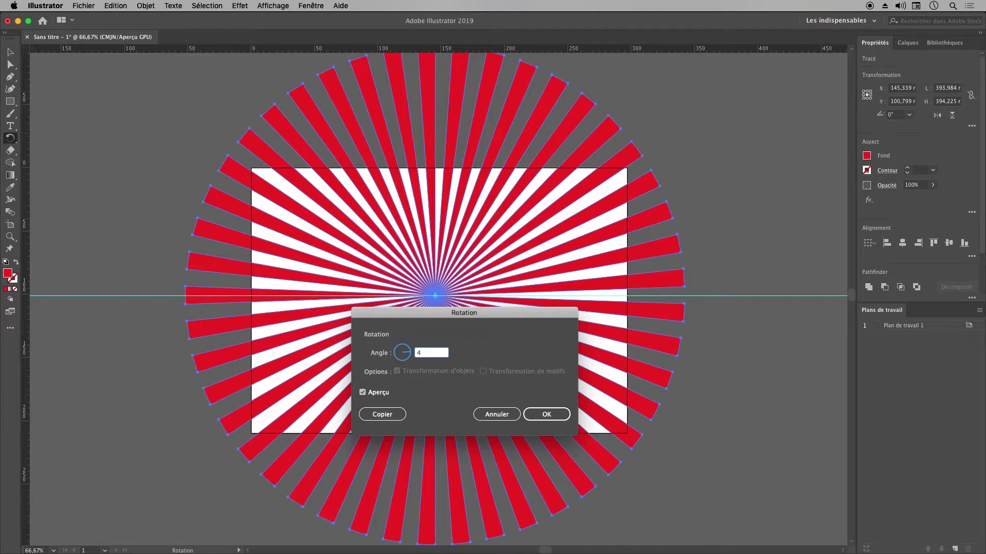
pyautogui.click(376, 416)
pyautogui.press('super+z')
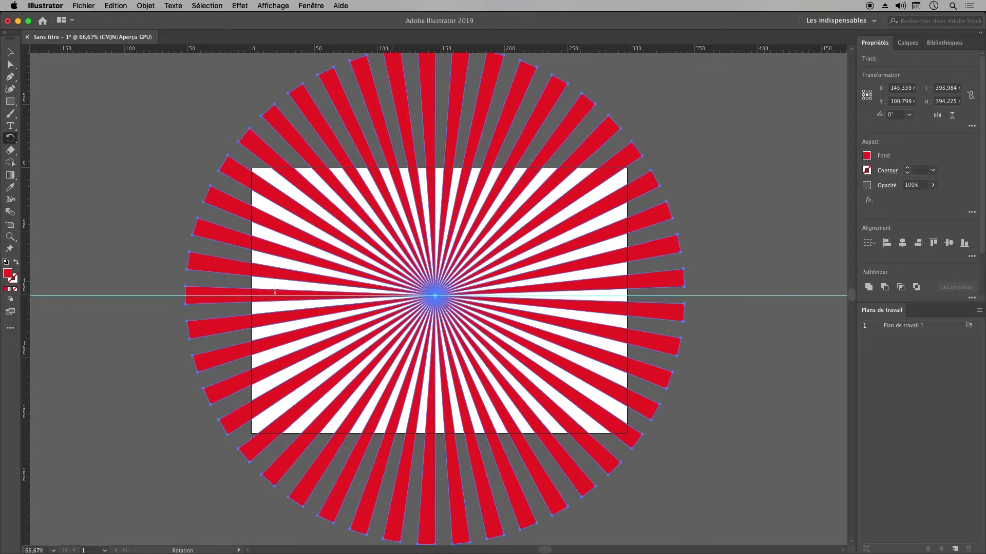
# Step: Preview a 4° rotation of the selected sunburst, comparing it repeatedly with the unrotated rays
pyautogui.doubleClick(10, 138)
pyautogui.write('4')
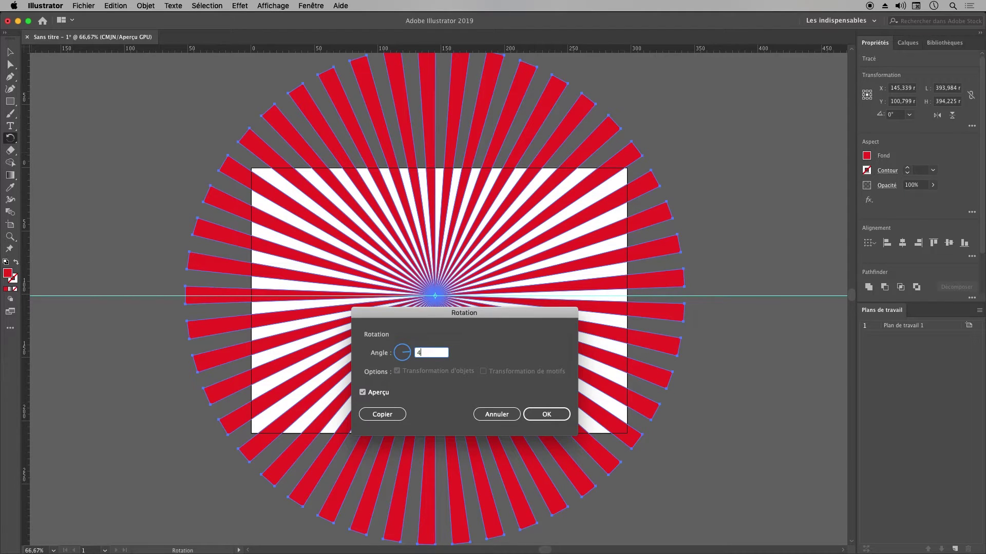
pyautogui.click(378, 394)
pyautogui.click(378, 394)
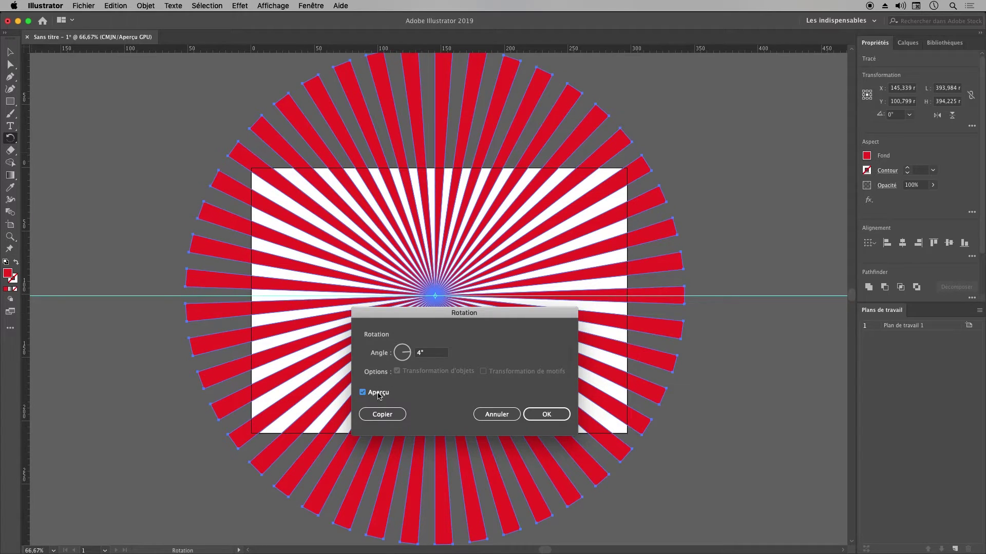
pyautogui.click(378, 394)
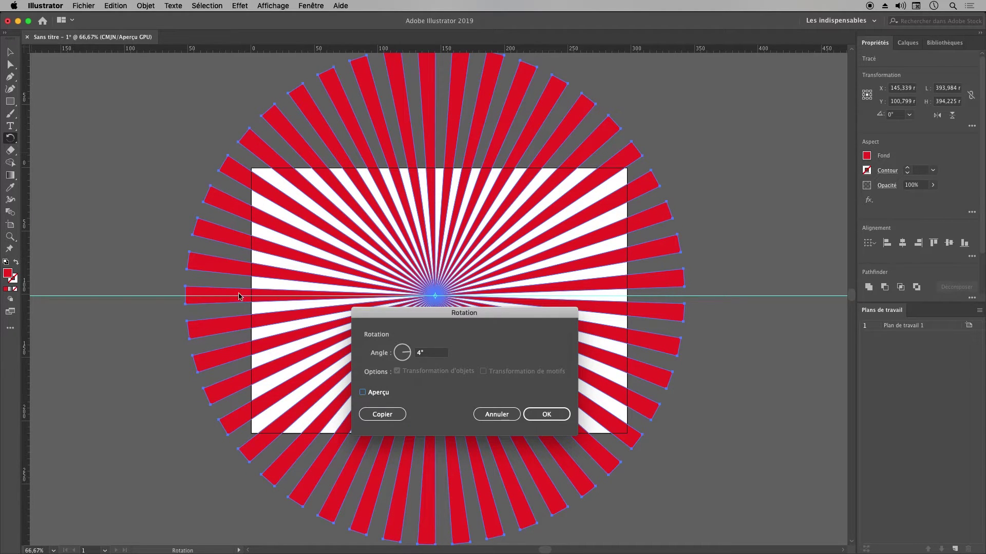
pyautogui.click(380, 394)
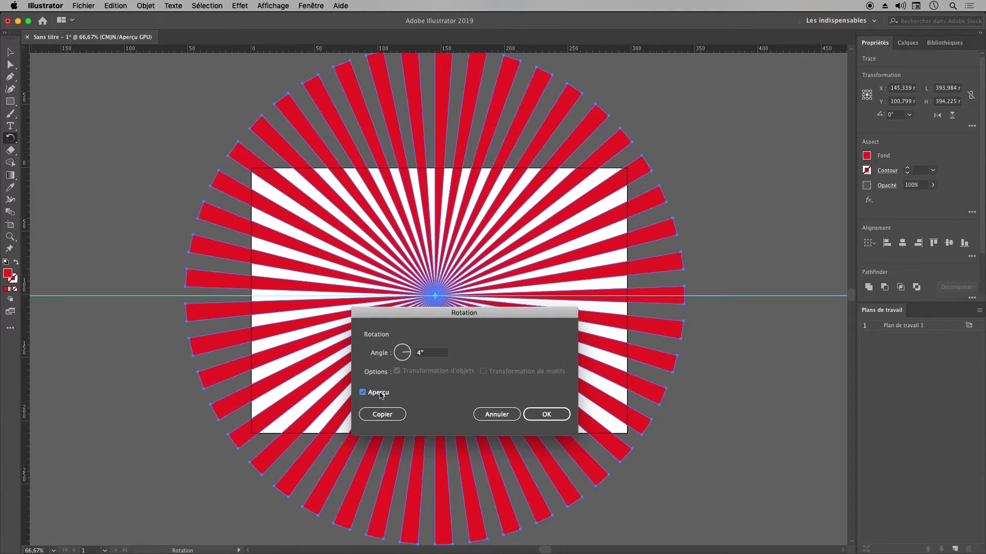
pyautogui.click(381, 394)
pyautogui.click(380, 394)
pyautogui.click(381, 394)
pyautogui.click(381, 393)
# Step: Try a rotation angle of 8° for the sunburst and refresh the preview
pyautogui.click(406, 351)
pyautogui.write('8')
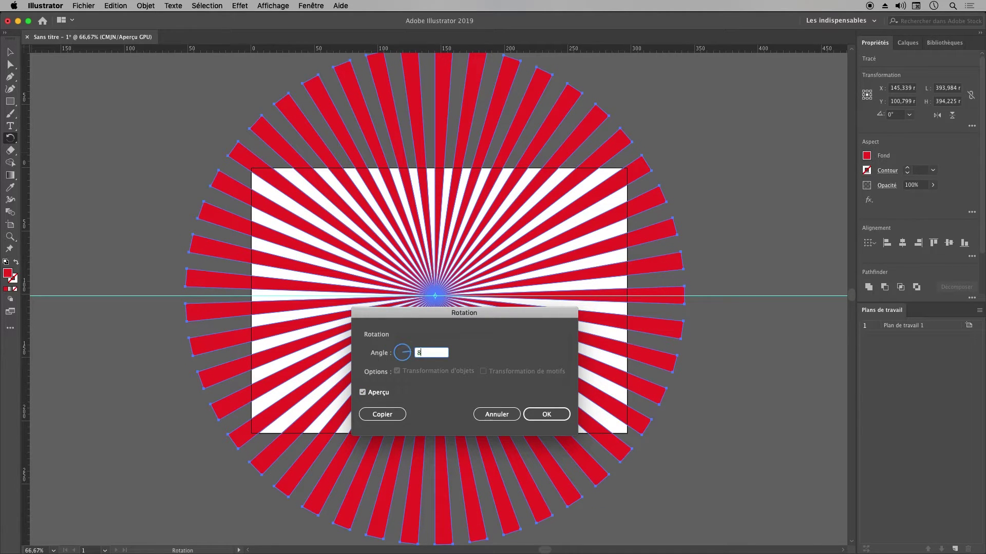
pyautogui.click(384, 394)
pyautogui.click(384, 395)
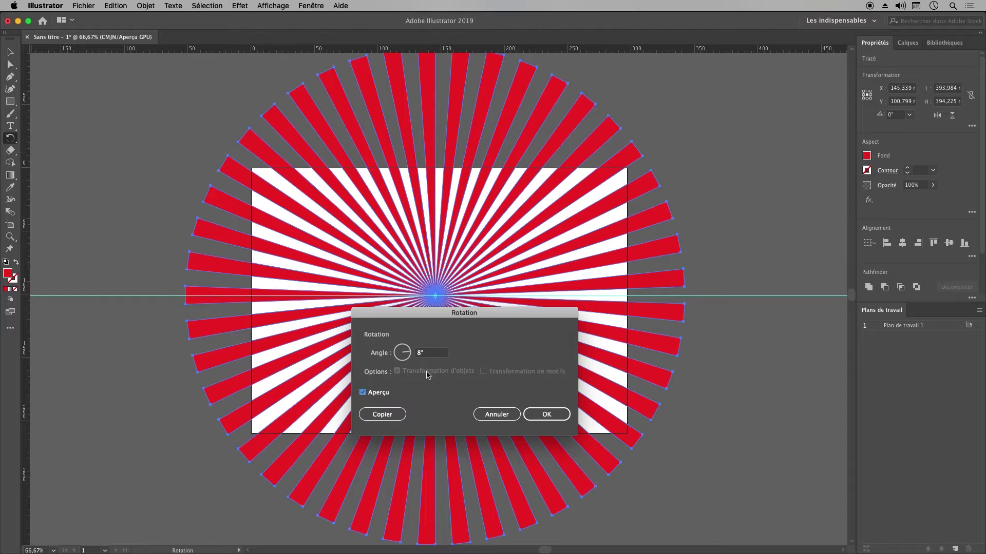
# Step: Set the rotation angle to 6°, compare the preview with the unrotated rays, and apply the rotation to the sunburst
pyautogui.click(403, 352)
pyautogui.write('6')
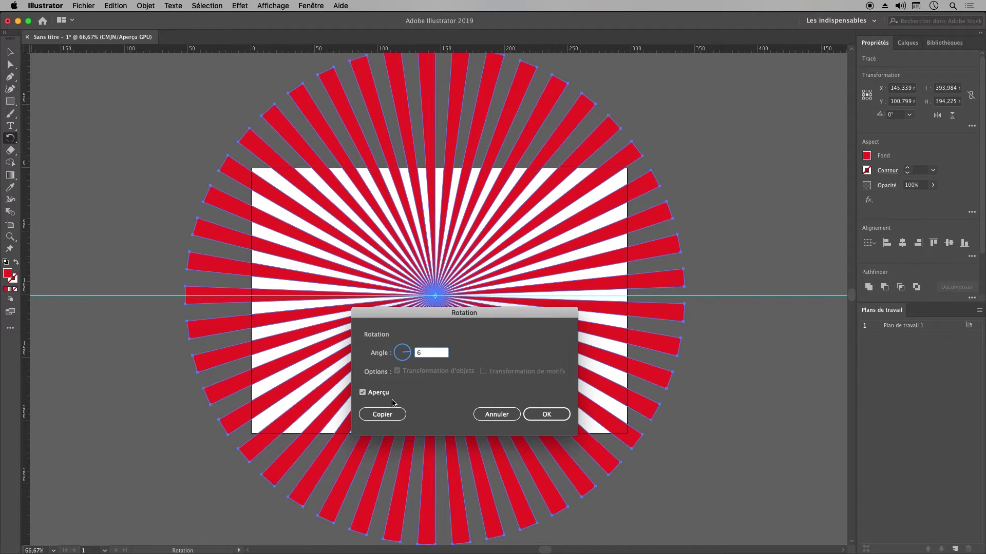
pyautogui.click(383, 393)
pyautogui.click(383, 394)
pyautogui.press('Tab')
pyautogui.press('Tab')
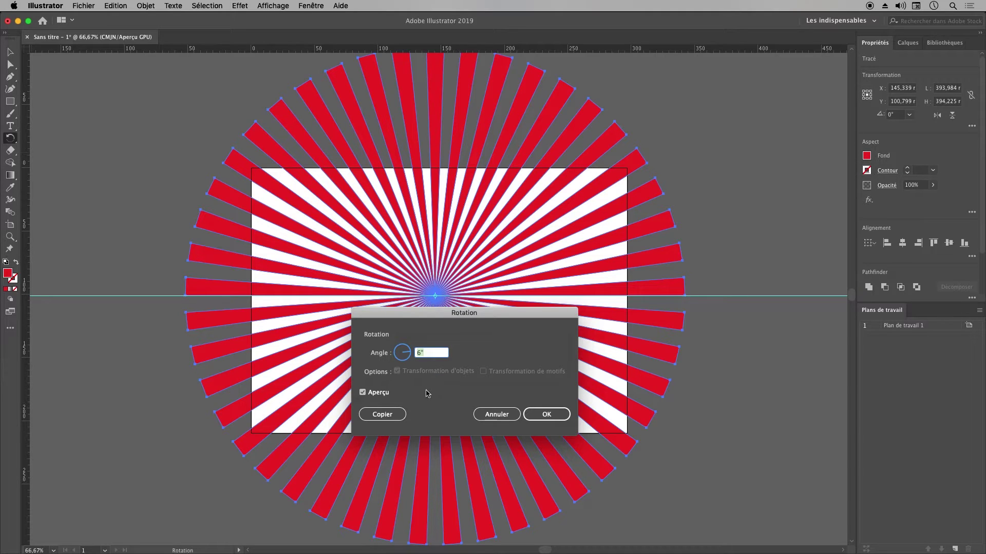
pyautogui.click(385, 396)
pyautogui.click(385, 395)
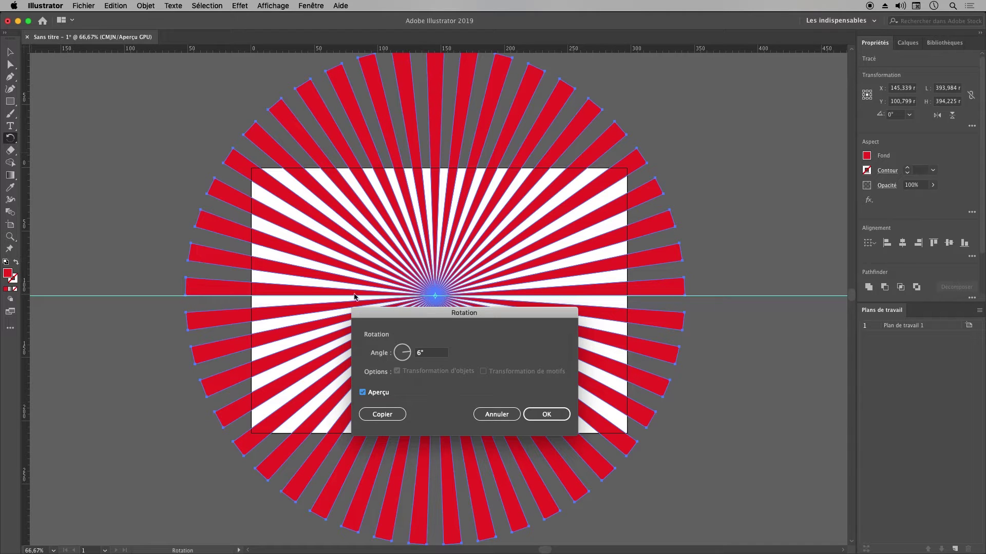
pyautogui.click(546, 414)
# Step: Try to fill the selected rays with white FFFFFF, undo the recolouring, and deselect the rays
pyautogui.click(13, 103)
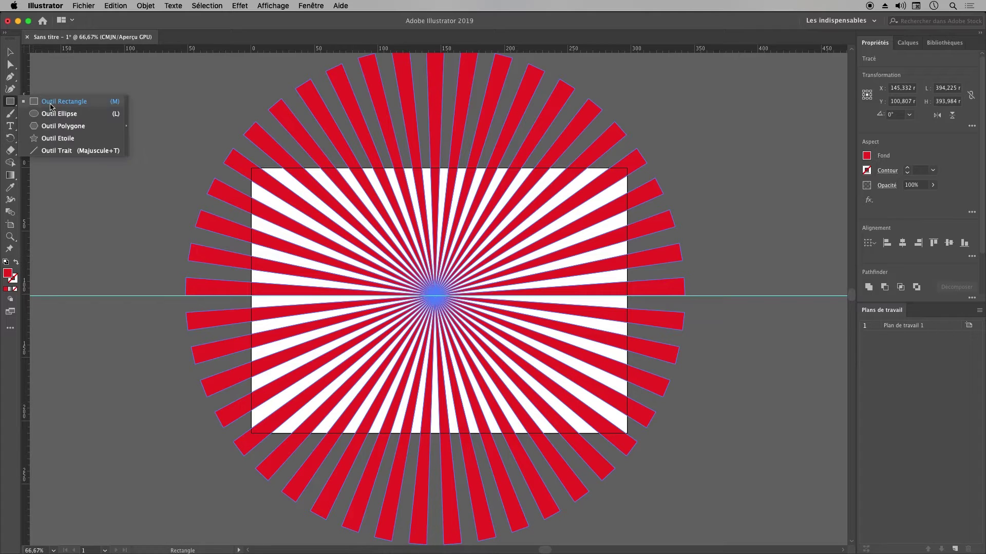
pyautogui.doubleClick(8, 274)
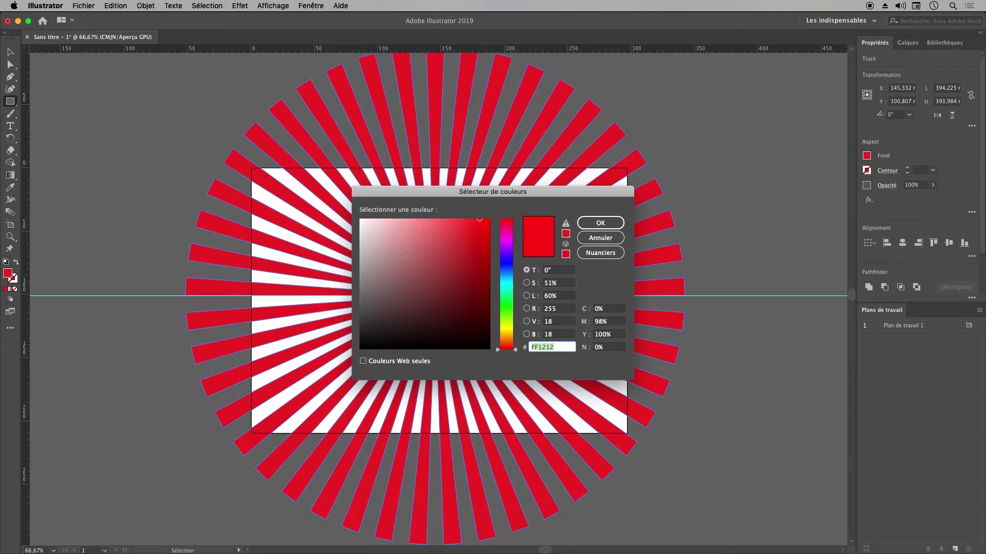
pyautogui.write('FFFFFF')
pyautogui.click(596, 223)
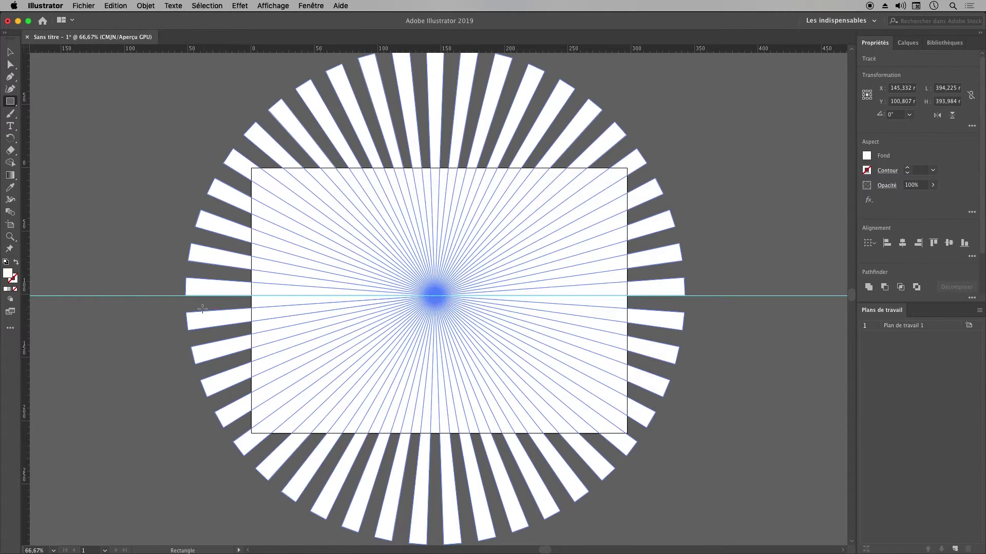
pyautogui.press('super+z')
pyautogui.click(10, 52)
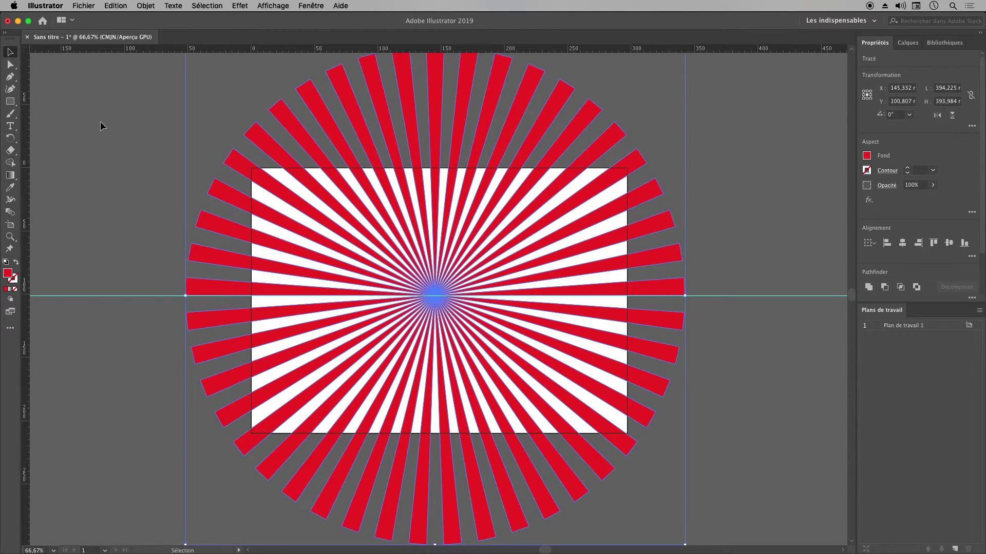
pyautogui.click(100, 125)
# Step: Draw a rectangle about 466 × 127 mm over the sunburst's lower half, starting at the guide, fill it white and deselect it
pyautogui.click(10, 101)
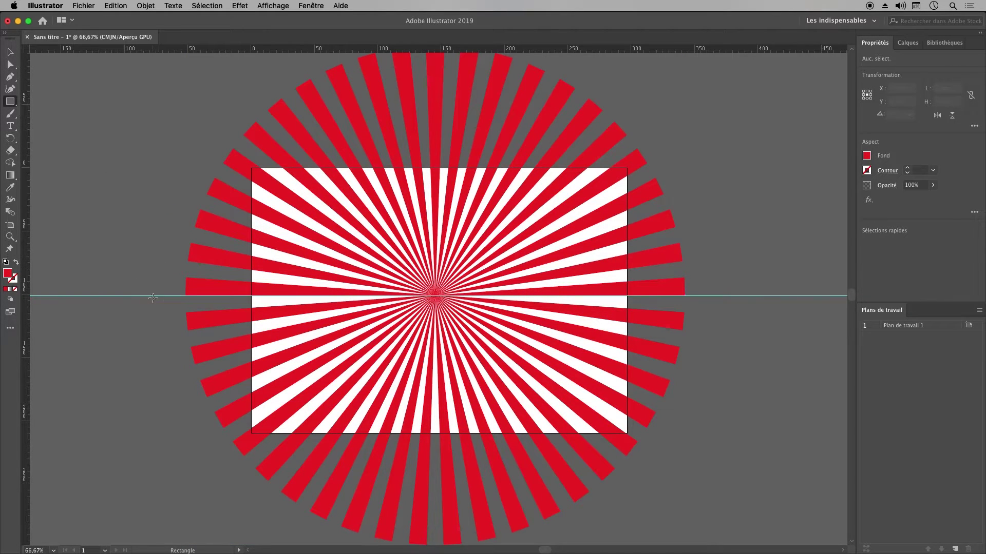
pyautogui.moveTo(153, 296)
pyautogui.mouseDown()
pyautogui.moveTo(341, 347)
pyautogui.moveTo(703, 418)
pyautogui.moveTo(742, 456)
pyautogui.mouseUp()
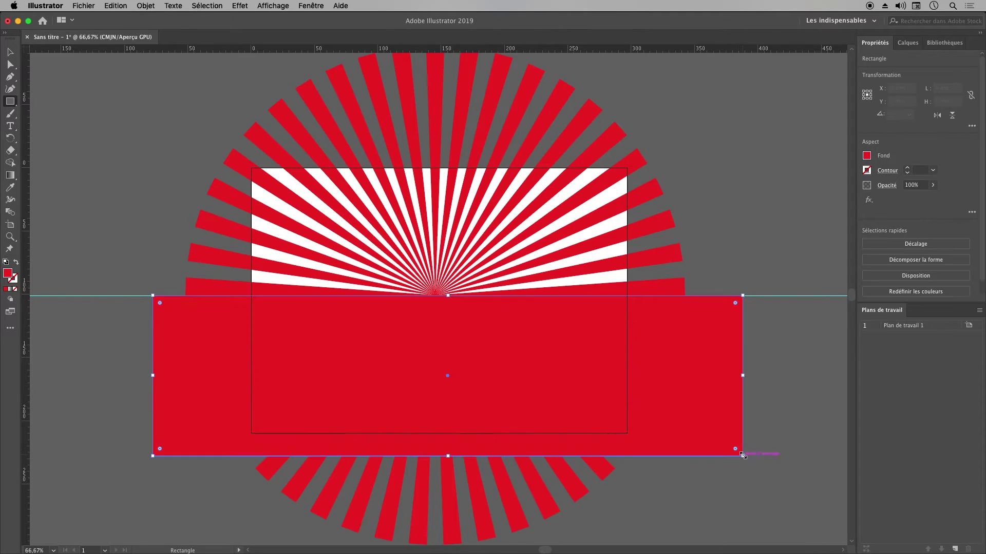
pyautogui.doubleClick(8, 273)
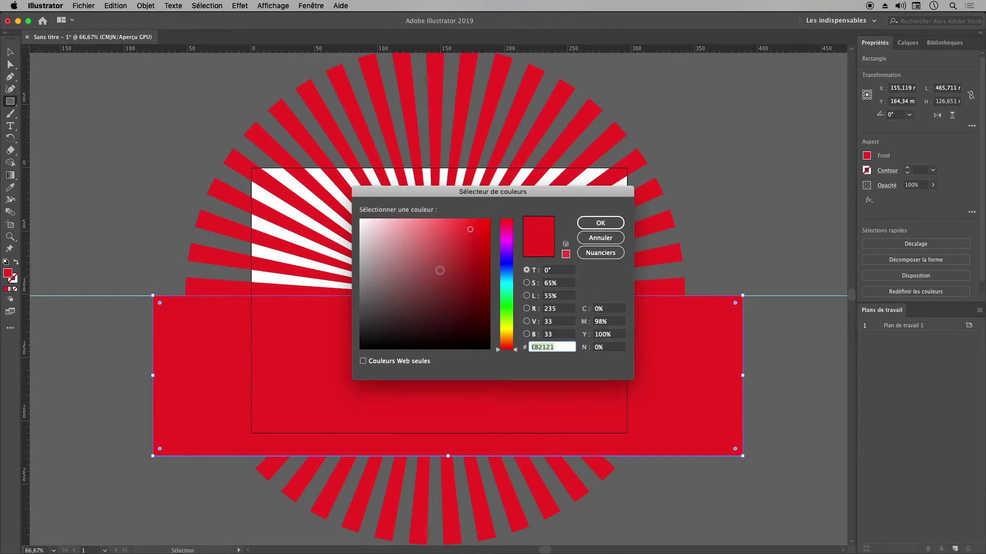
pyautogui.moveTo(439, 270); pyautogui.dragTo(351, 199)
pyautogui.click(600, 222)
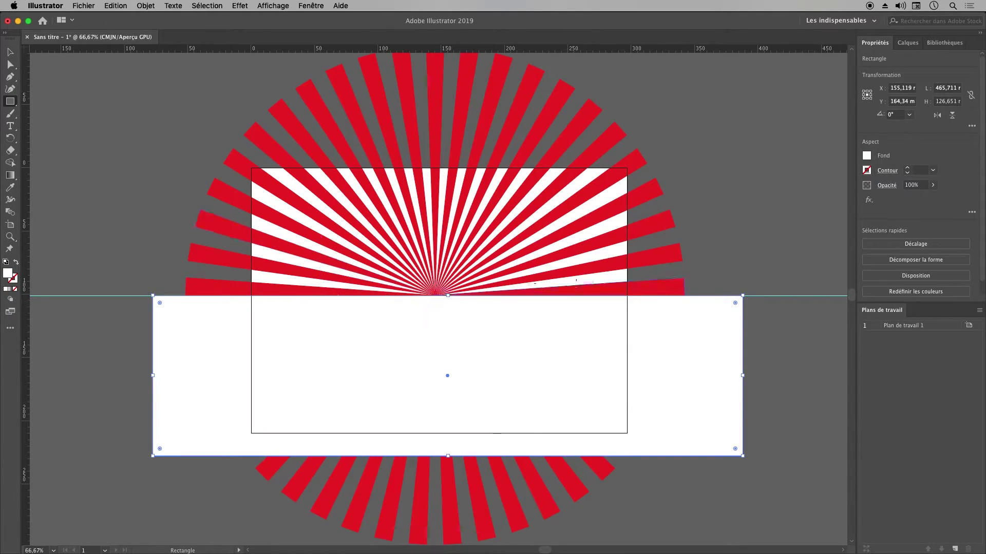
pyautogui.click(9, 52)
pyautogui.click(154, 170)
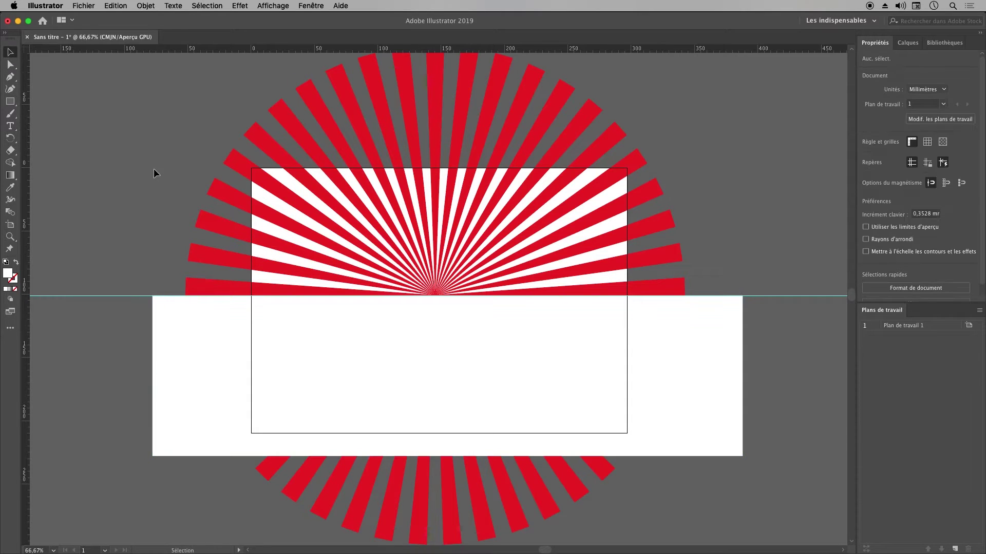
# Step: Undo the white rectangle, the 6° rotation of the rays and the horizontal guide
pyautogui.press('super+z')
pyautogui.press('super+z')
pyautogui.press('super+z')
pyautogui.press('super+z')
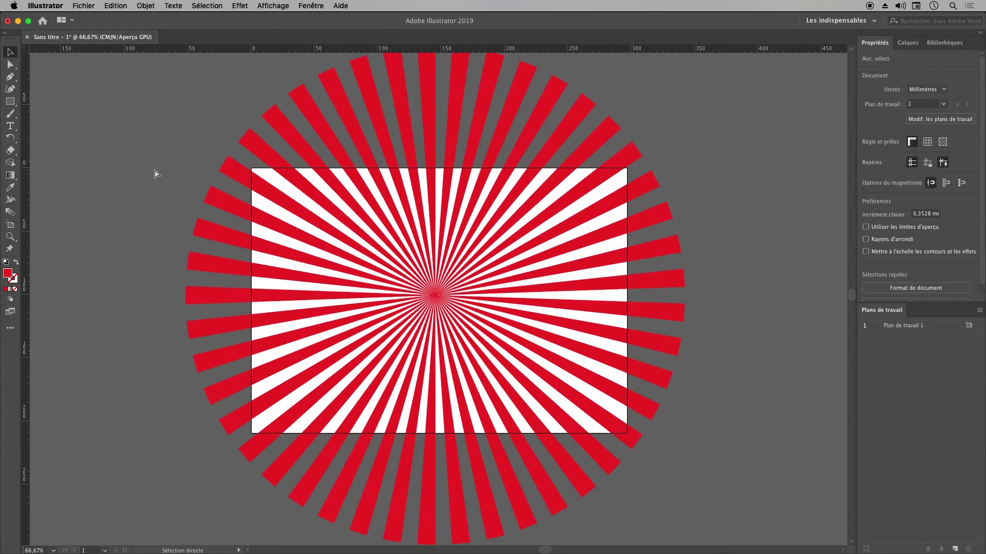
pyautogui.press('super+z')
pyautogui.press('super+z')
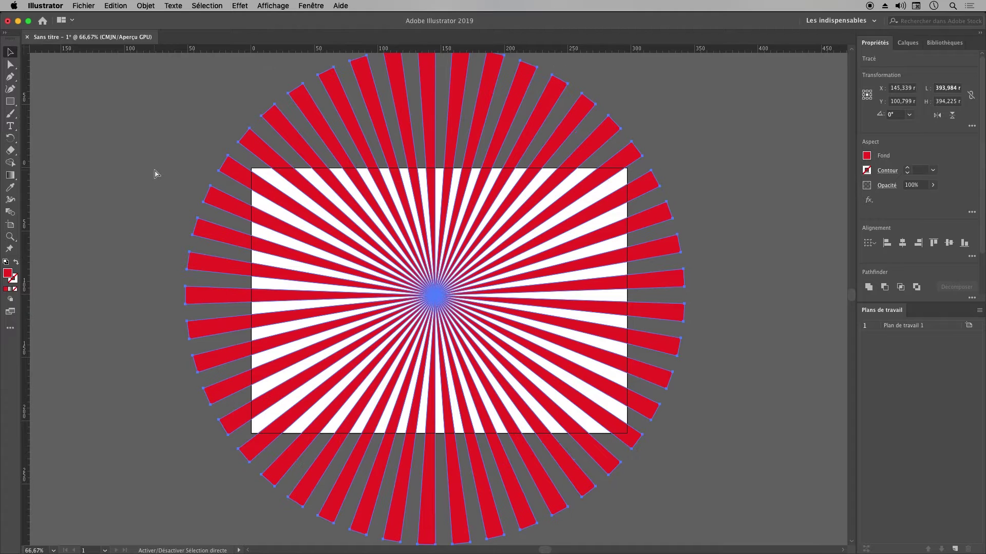
# Step: Draw a rectangle about 477 × 132 mm over the sunburst's lower half and fill it with white FFFFFF
pyautogui.press('m')
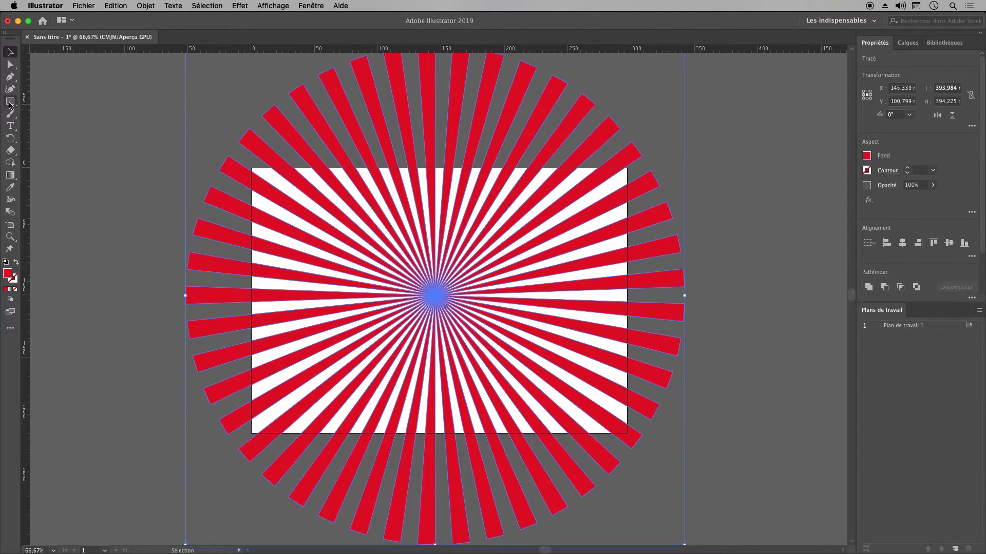
pyautogui.moveTo(147, 293); pyautogui.dragTo(750, 460)
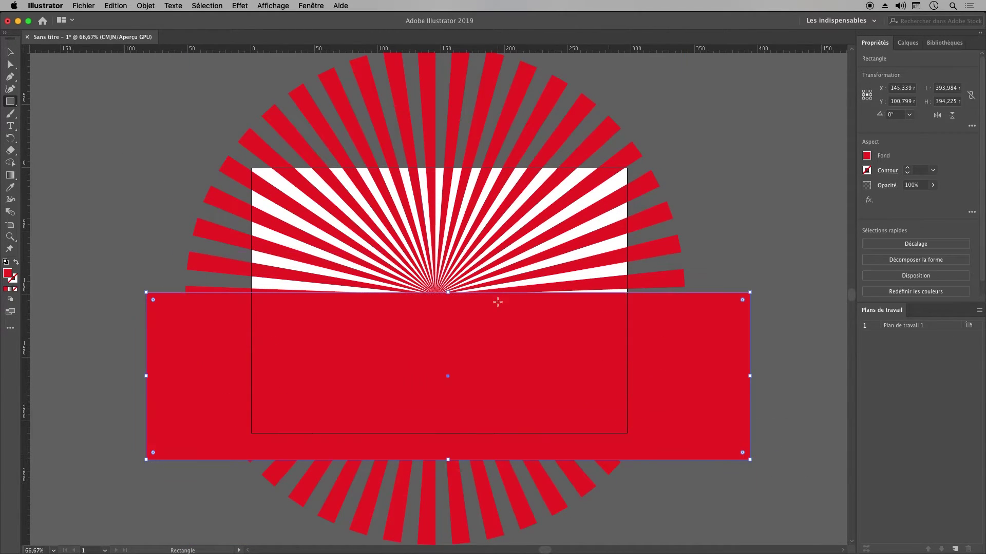
pyautogui.doubleClick(8, 272)
pyautogui.click(360, 220)
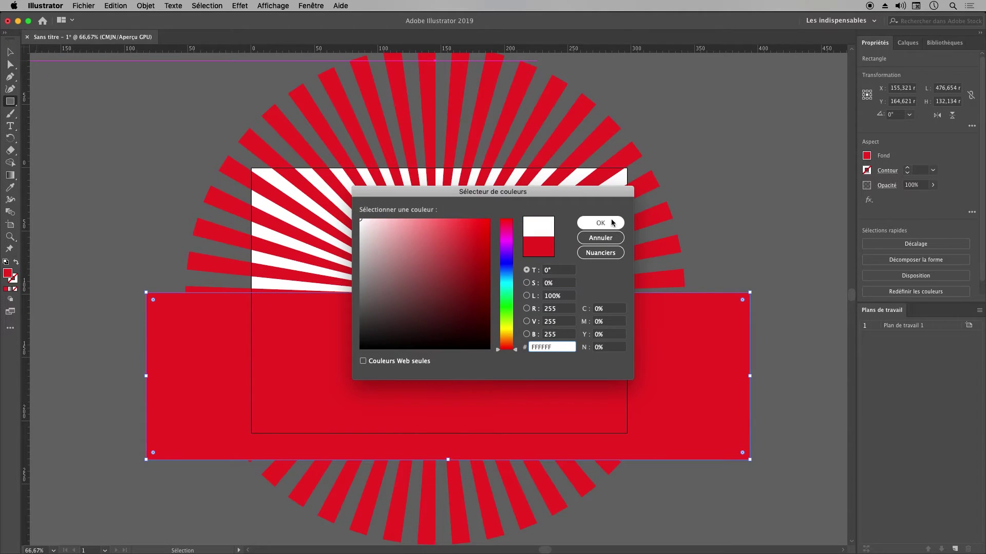
pyautogui.click(600, 223)
# Step: Move the white rectangle slightly down so its upper edge meets the sunburst's centre, at about X 156 mm, Y 167 mm, and deselect it
pyautogui.click(11, 52)
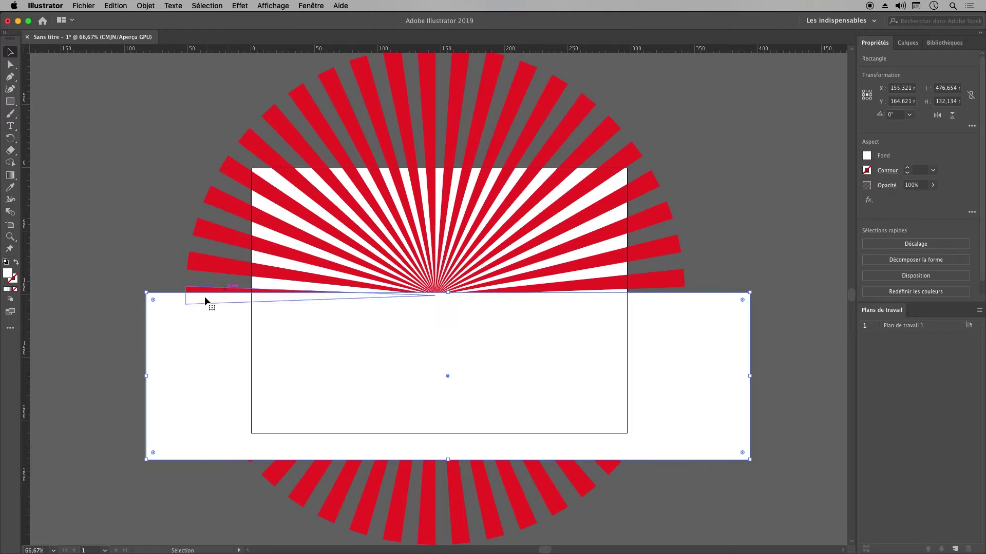
pyautogui.moveTo(189, 331); pyautogui.dragTo(212, 329)
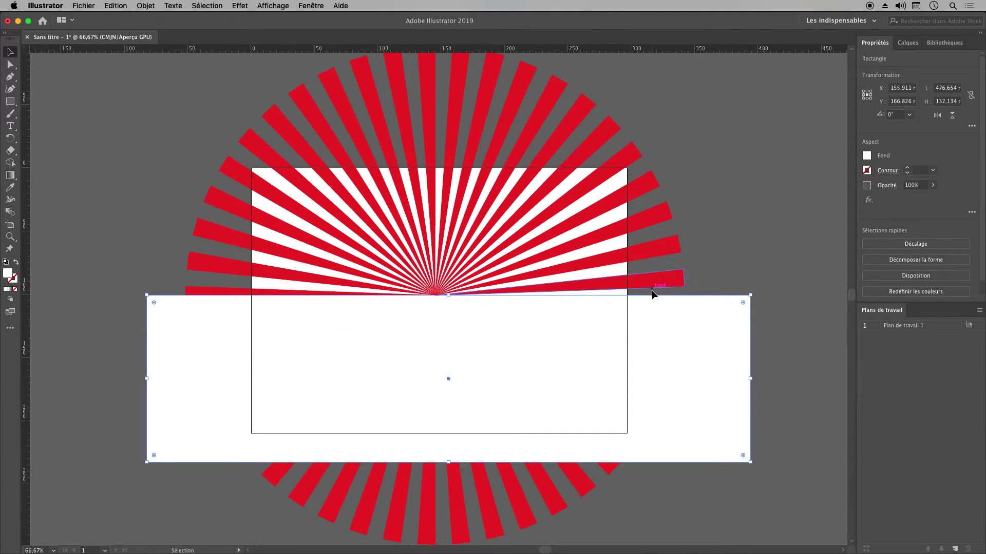
pyautogui.click(738, 150)
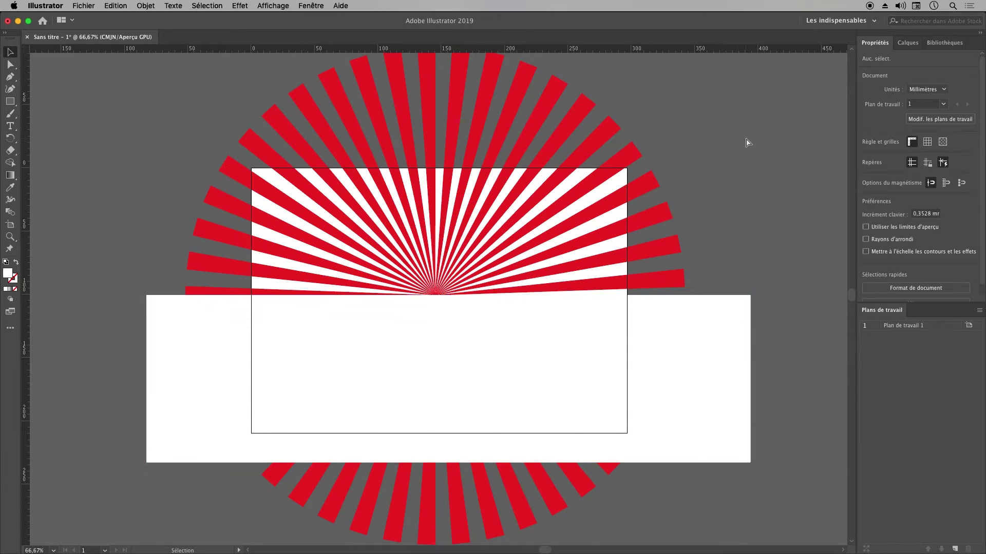
# Step: Select all the rays without the white rectangle, rotate them 6° about the sunburst's centre with the preview on, and deselect them
pyautogui.press('super+a')
pyautogui.keyDown('shift'); pyautogui.click(730, 317); pyautogui.keyUp('shift')
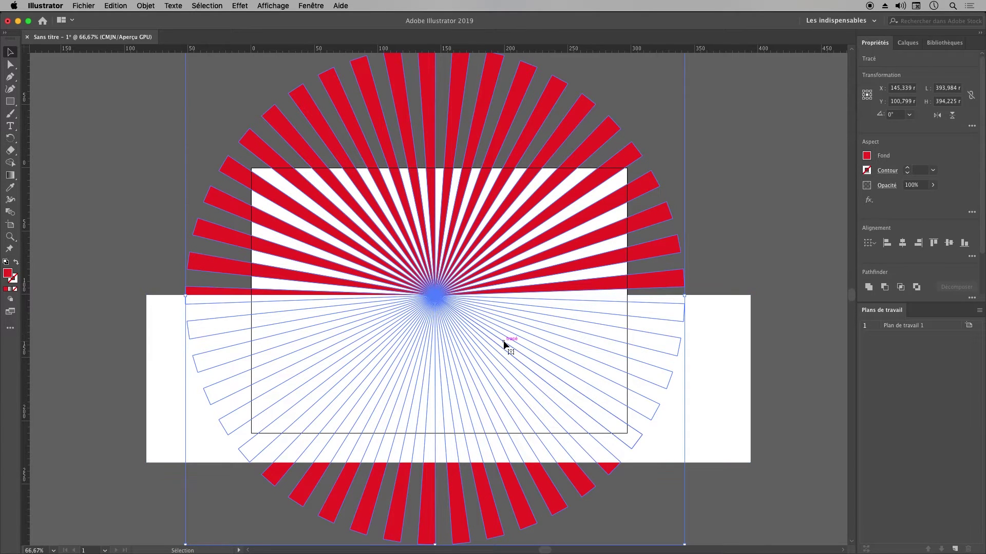
pyautogui.click(10, 138)
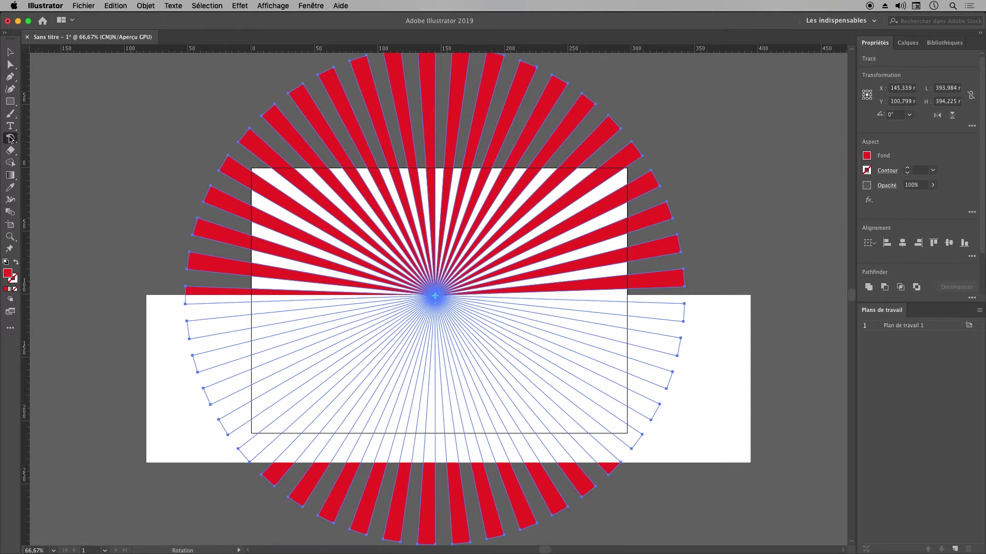
pyautogui.doubleClick(10, 138)
pyautogui.write('6')
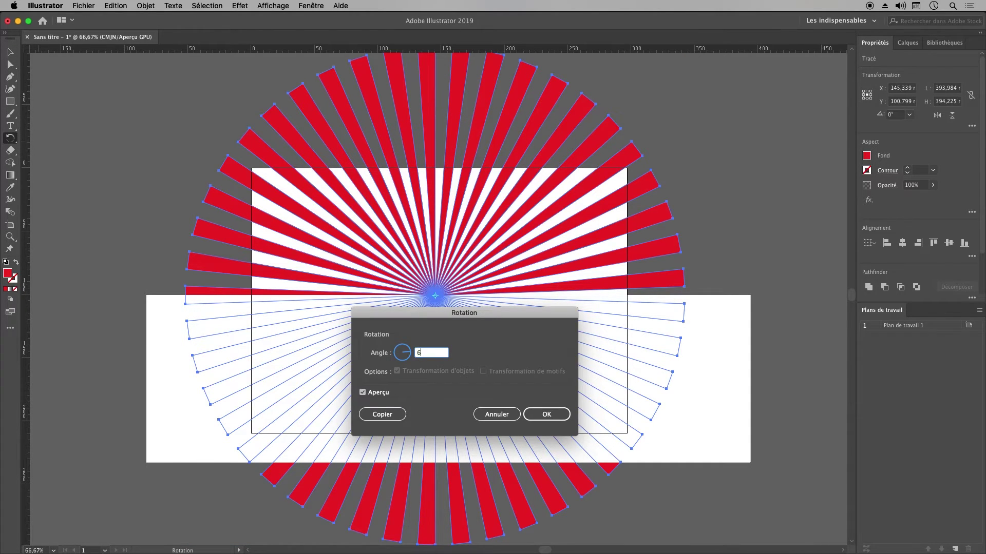
pyautogui.click(379, 393)
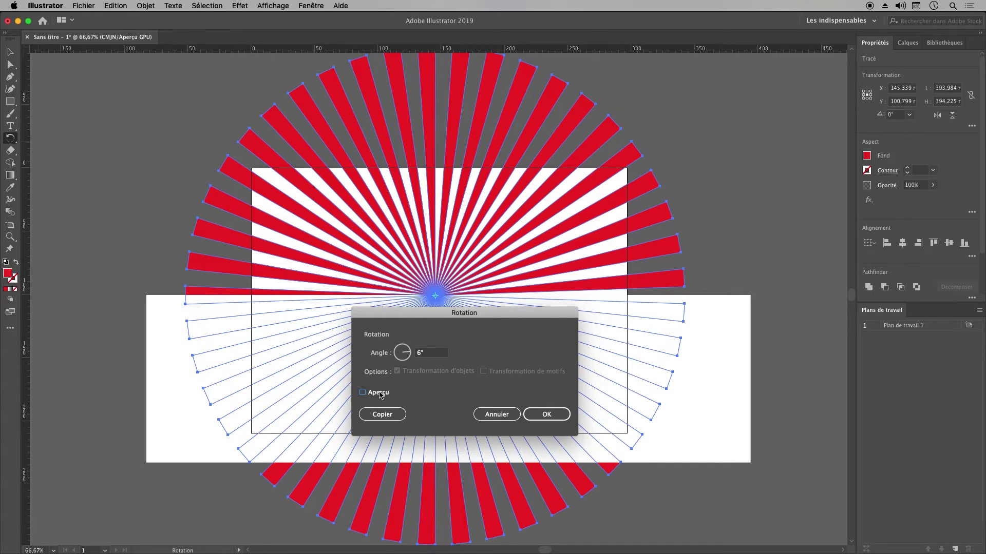
pyautogui.click(379, 393)
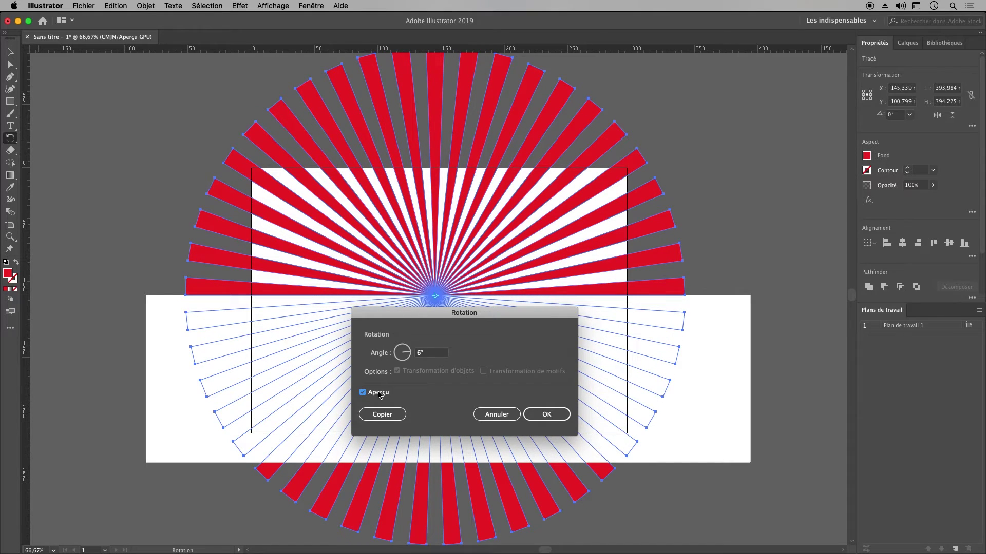
pyautogui.click(558, 416)
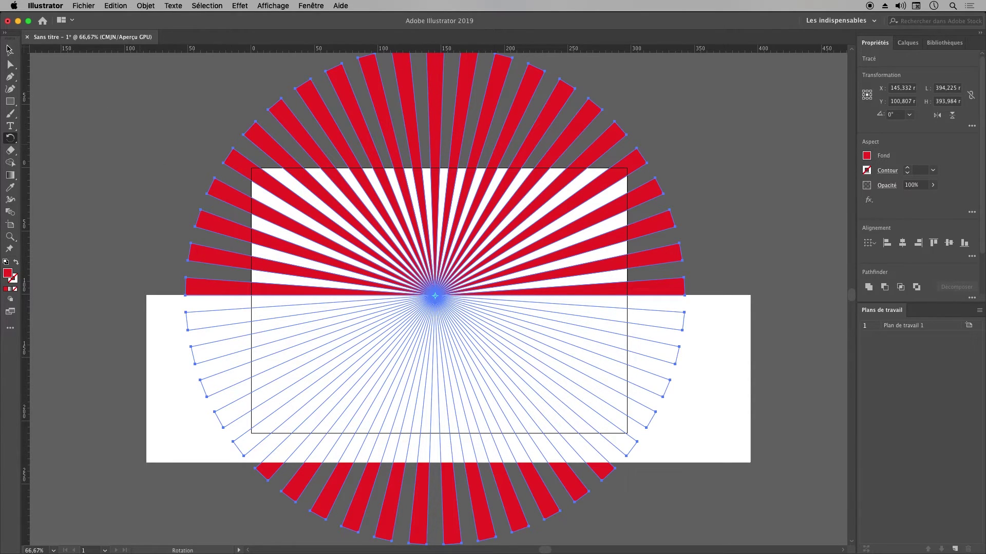
pyautogui.click(8, 49)
pyautogui.click(122, 135)
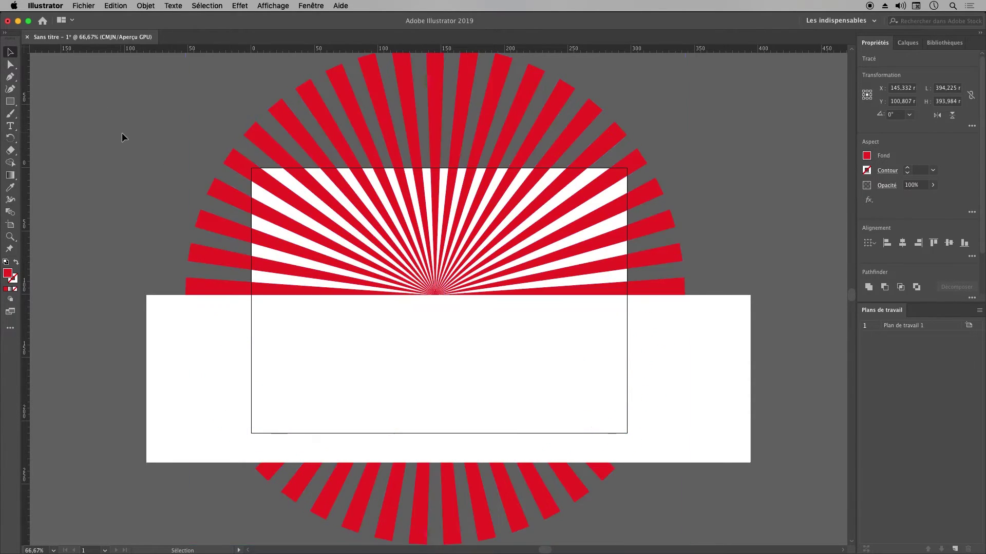
# Step: Draw a red circle about 72 mm in diameter centred on the point where the sunburst's rays meet
pyautogui.click(11, 102)
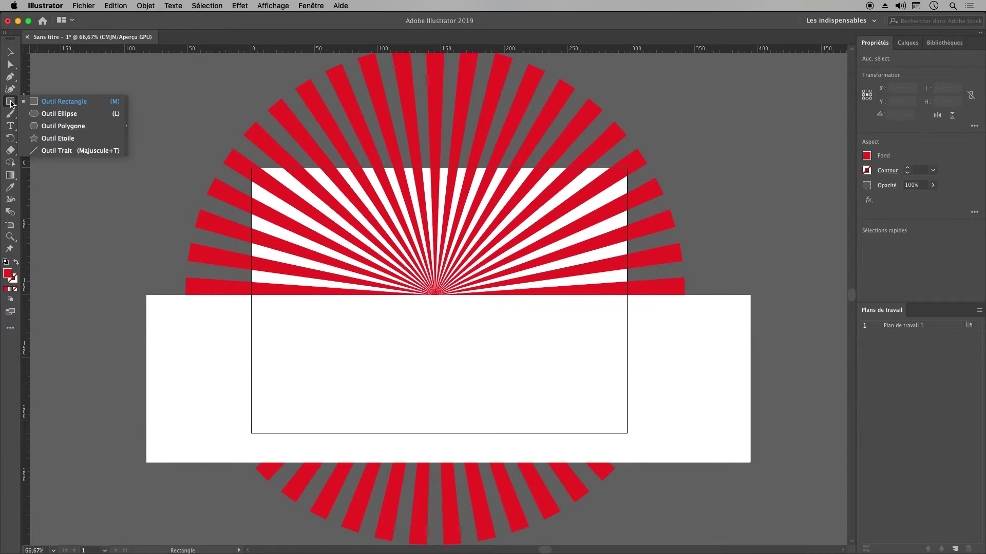
pyautogui.click(59, 113)
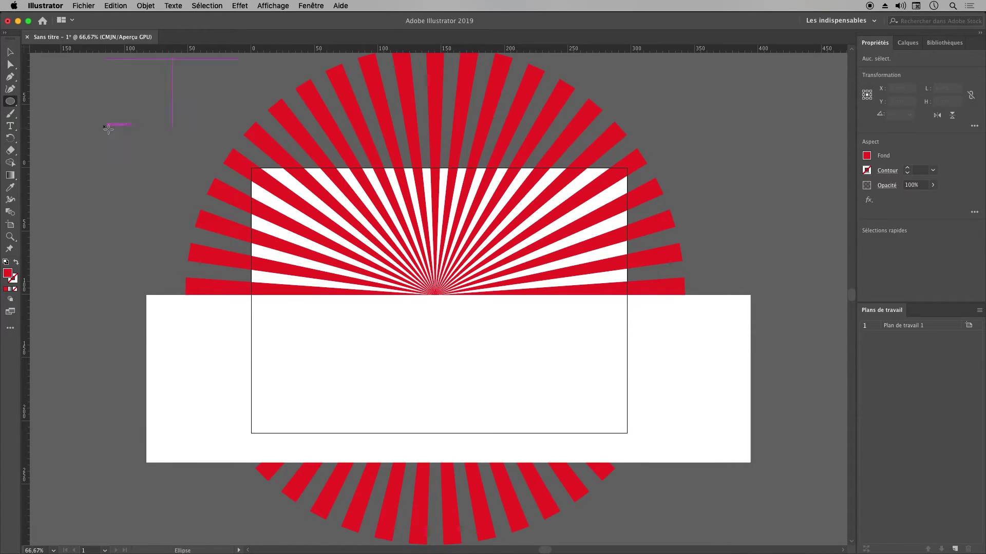
pyautogui.moveTo(105, 127); pyautogui.dragTo(458, 315)
# Step: Enlarge the red circle to about 119 mm in diameter and move it back over the sunburst's centre, at about X 148.5 mm, Y 101 mm
pyautogui.press('v')
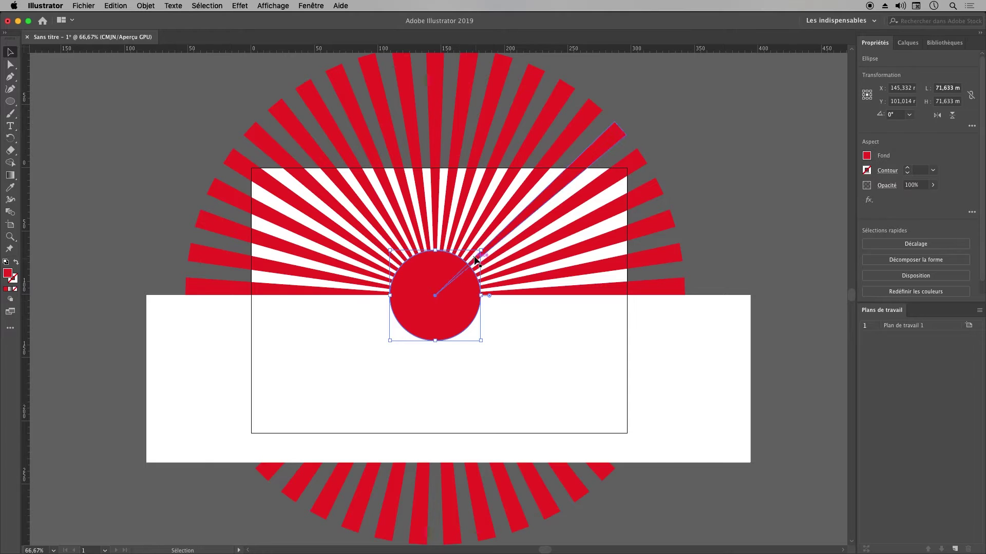
pyautogui.moveTo(480, 252); pyautogui.dragTo(539, 191)
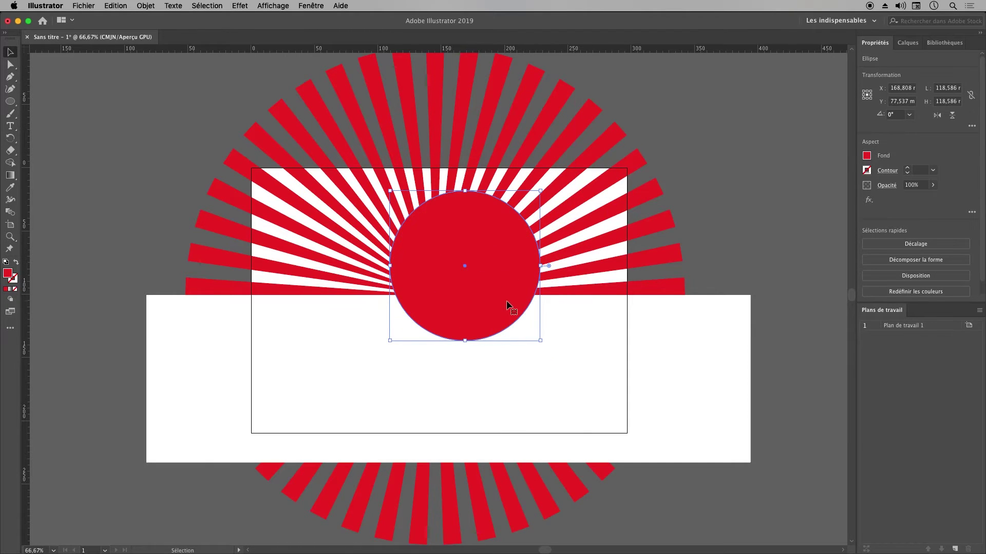
pyautogui.moveTo(508, 305); pyautogui.dragTo(481, 338)
# Step: Select the white rectangle and the red circle, centre them horizontally on each other, and deselect them
pyautogui.click(603, 352)
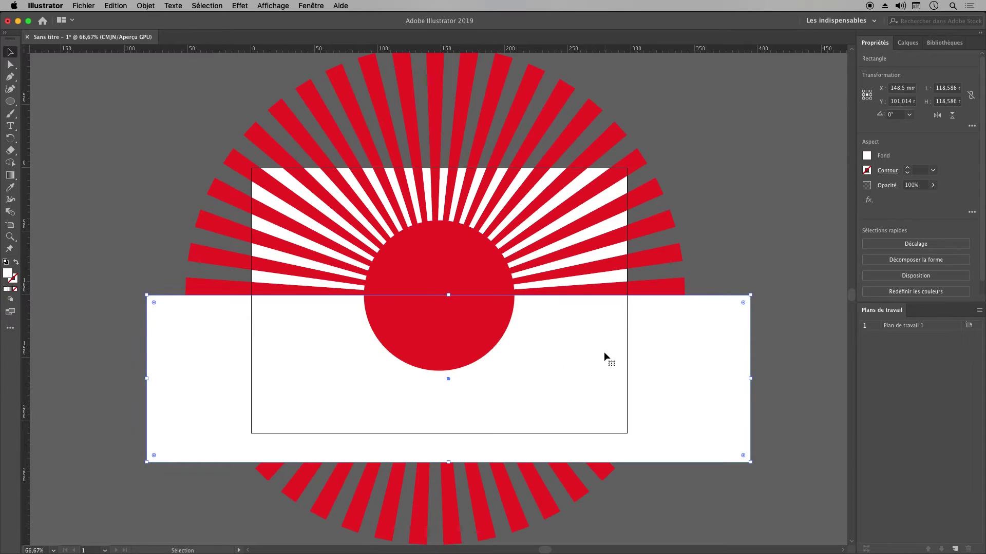
pyautogui.rightClick(604, 352)
pyautogui.click(565, 342)
pyautogui.keyDown('shift'); pyautogui.click(471, 270); pyautogui.keyUp('shift')
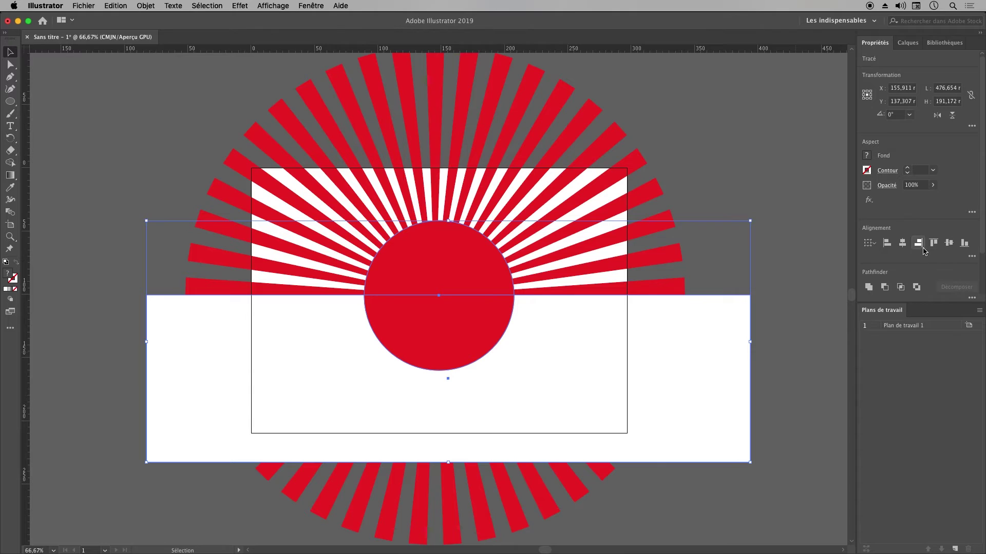
pyautogui.click(902, 243)
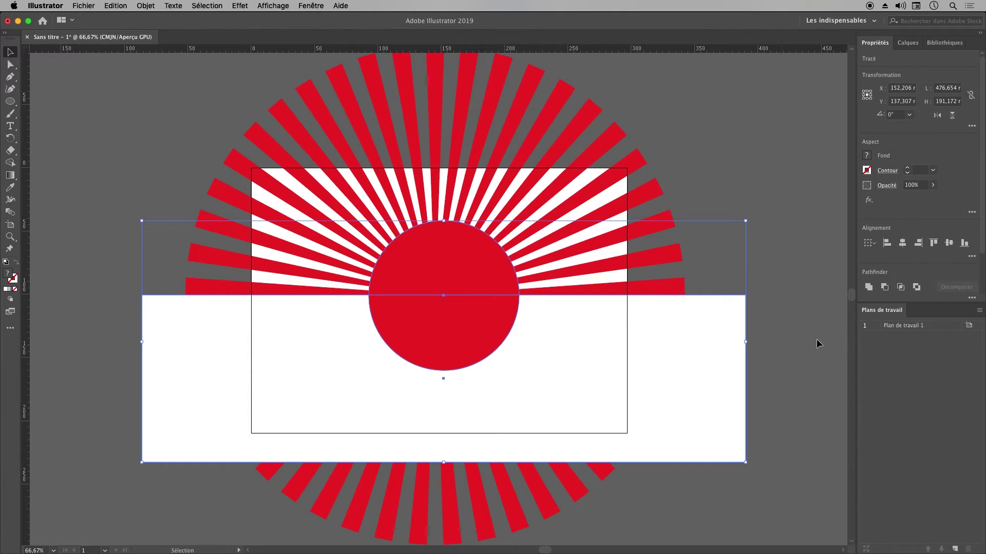
pyautogui.click(728, 233)
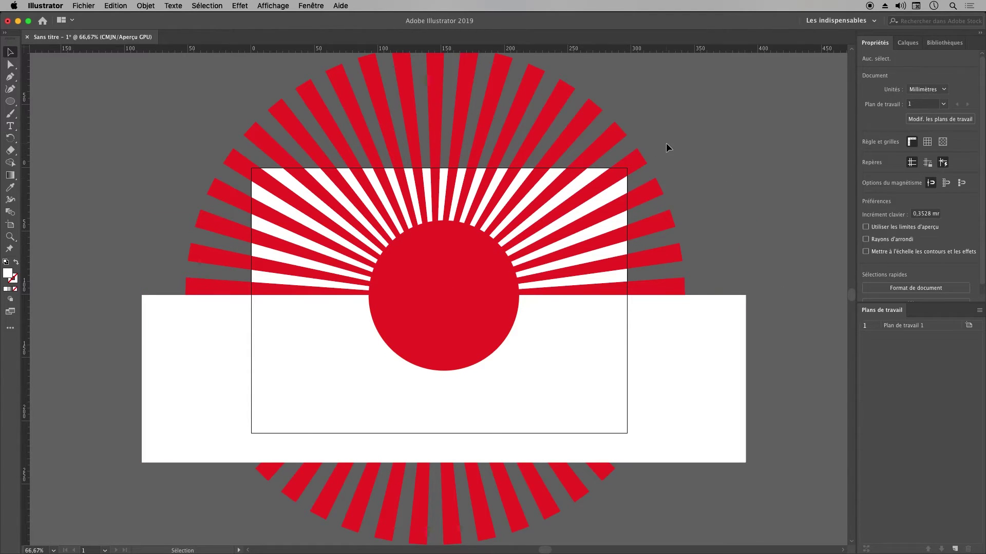
# Step: Select all the rays without the circle and the white rectangle, group them, and deselect the group
pyautogui.press('a')
pyautogui.press('super+a')
pyautogui.press('v')
pyautogui.click(537, 314)
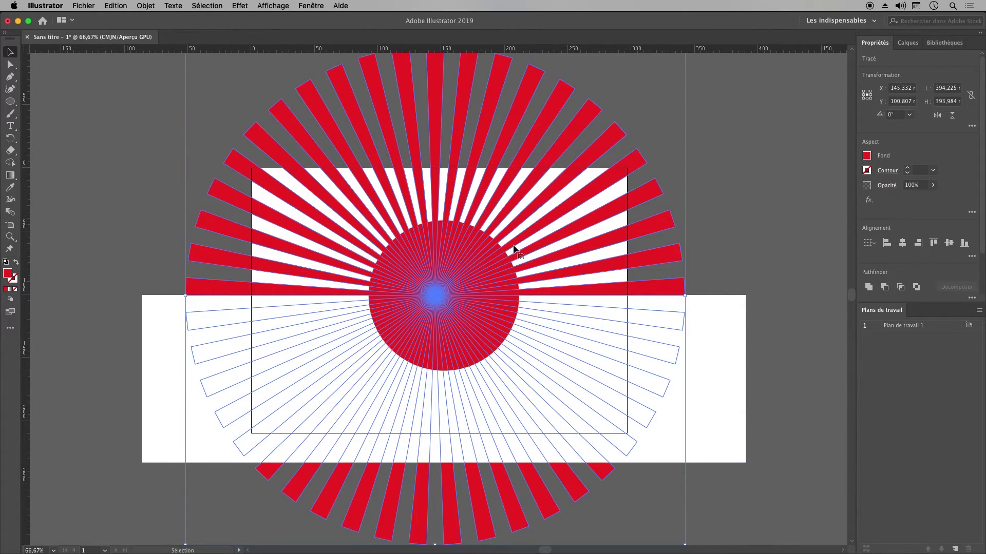
pyautogui.press('super+g')
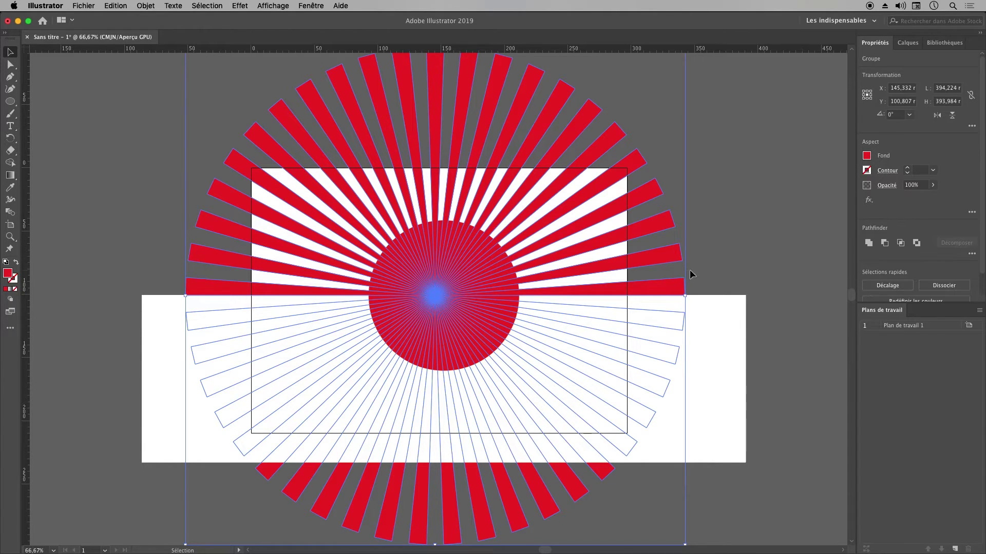
pyautogui.click(725, 215)
# Step: Select the ray group, the red circle and the white rectangle together, centre them horizontally on each other, and clear the selection
pyautogui.moveTo(668, 237); pyautogui.dragTo(267, 439)
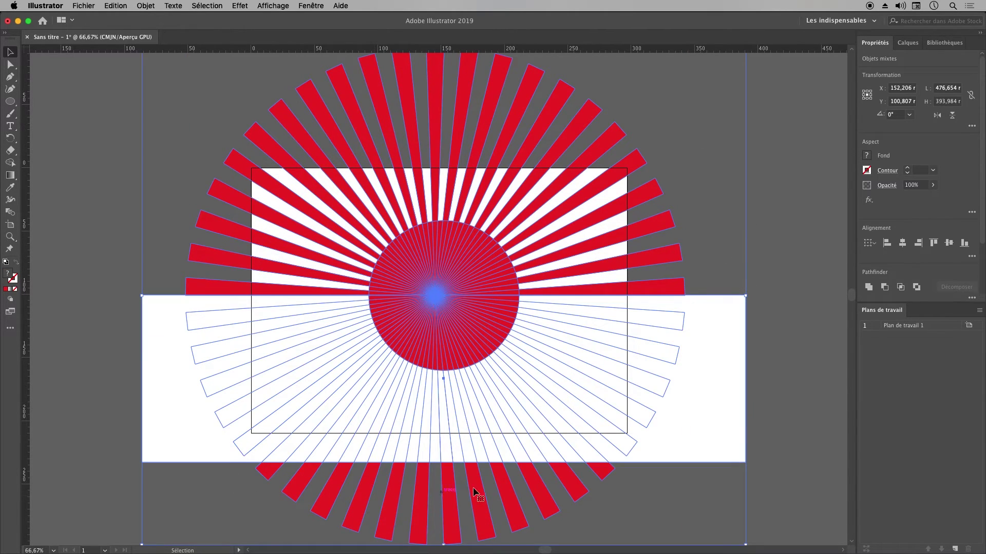
pyautogui.click(902, 243)
pyautogui.click(758, 246)
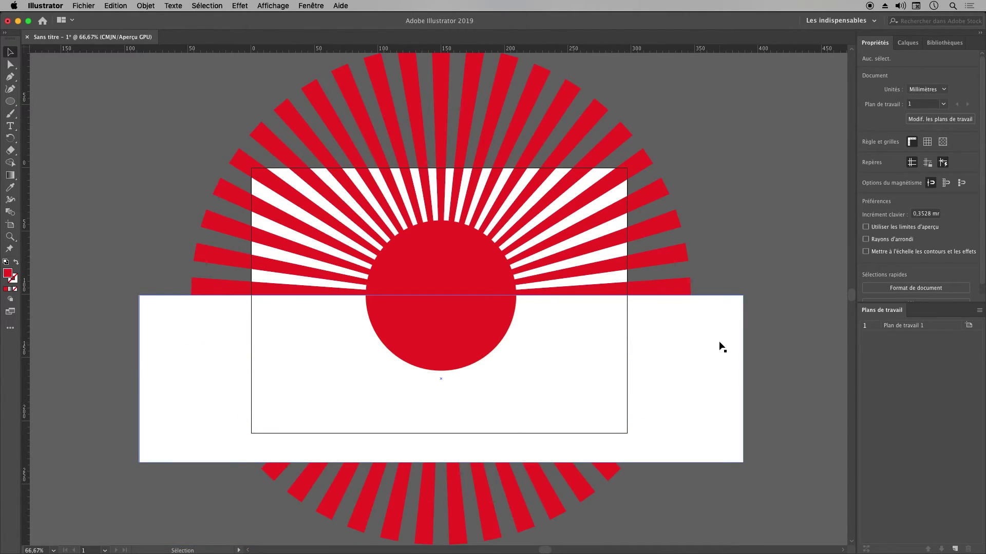
pyautogui.click(685, 253)
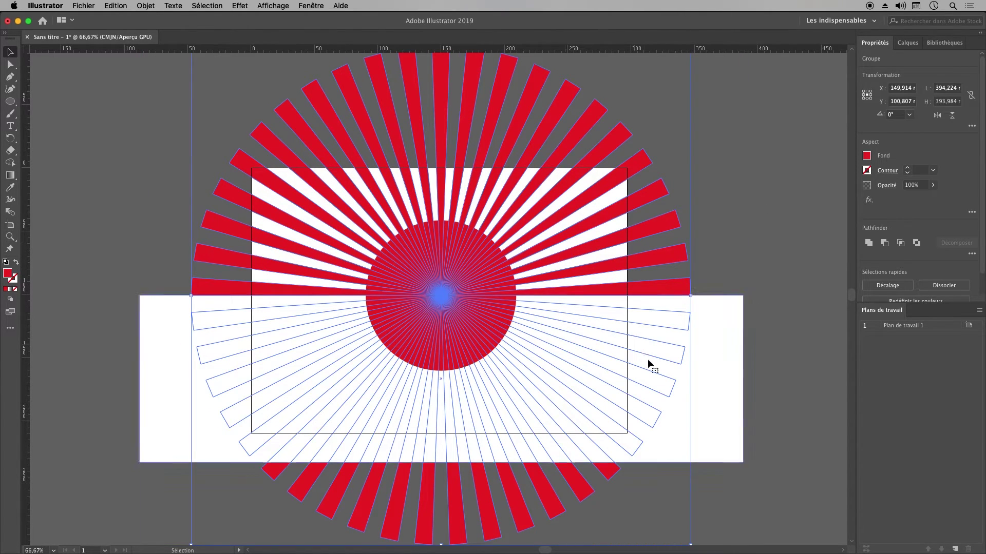
pyautogui.click(765, 362)
pyautogui.click(462, 266)
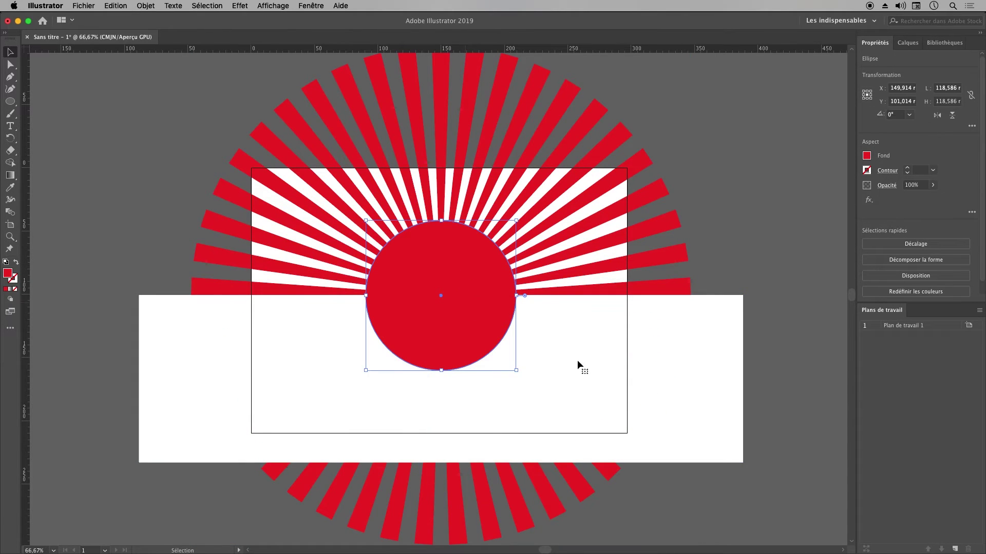
pyautogui.click(794, 327)
# Step: Isolate the ray group, delete all the rays in the sunburst's lower half, and exit the isolation
pyautogui.doubleClick(660, 293)
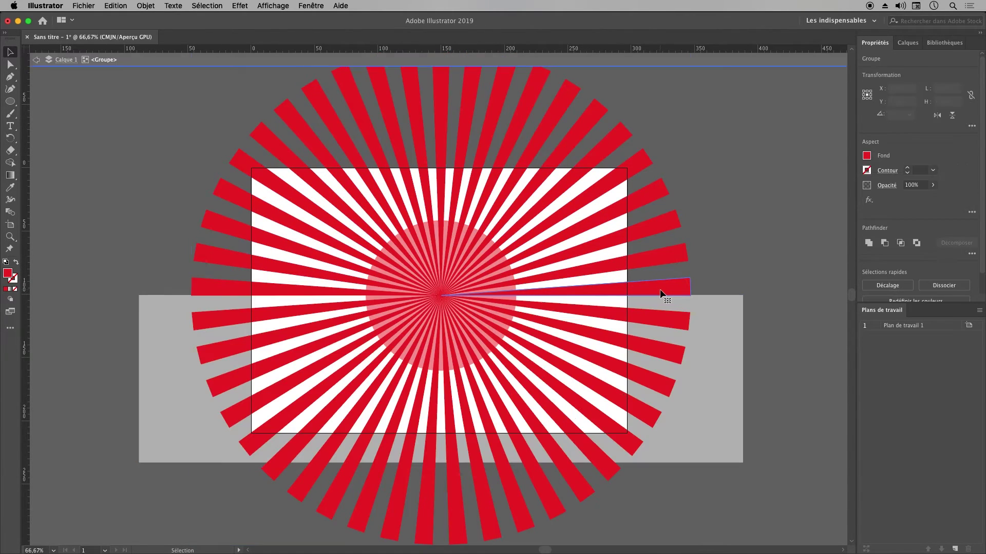
pyautogui.click(603, 314)
pyautogui.keyDown('shift'); pyautogui.click(610, 341); pyautogui.keyUp('shift')
pyautogui.click(719, 337)
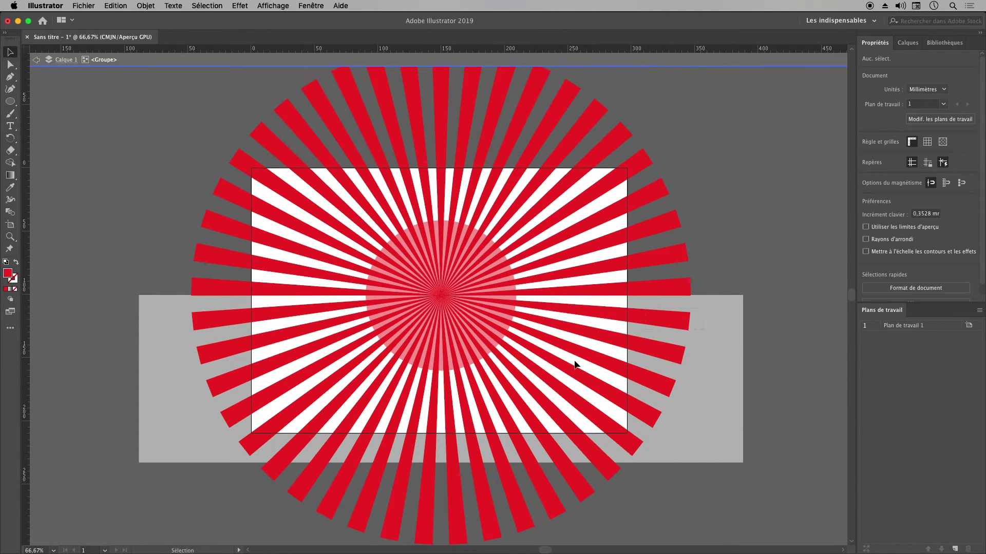
pyautogui.moveTo(97, 475); pyautogui.dragTo(167, 483)
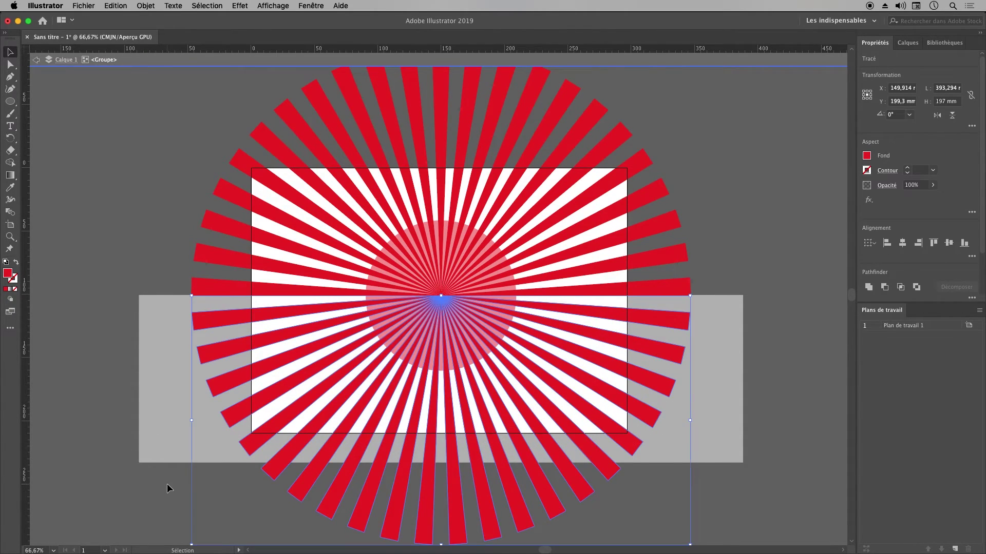
pyautogui.press('Delete')
pyautogui.doubleClick(761, 198)
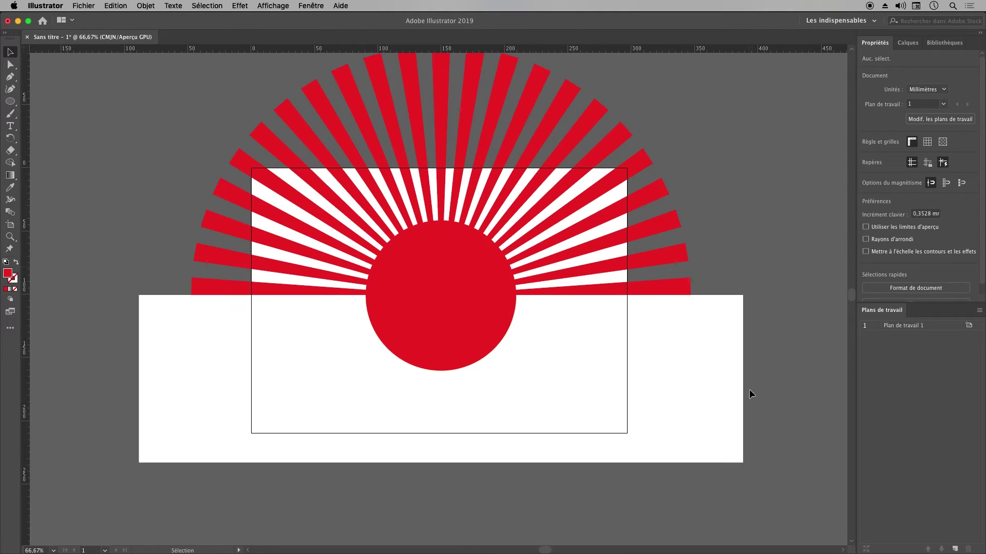
# Step: Draw a square about 71 mm wide in the empty area left of the sunburst and fill it with white FFFFFF
pyautogui.press('super+minus')
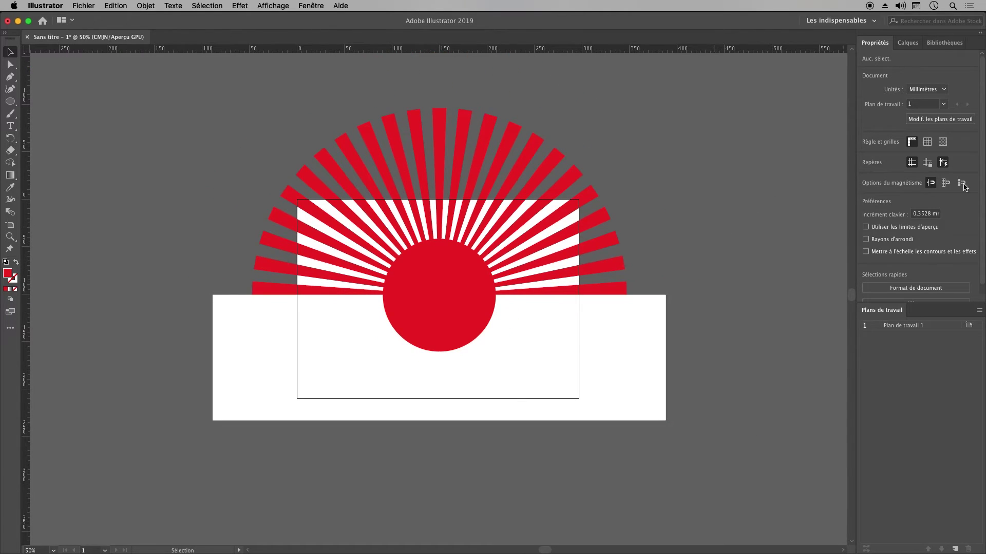
pyautogui.hscroll(3, 451, 286)
pyautogui.scroll(1, 450, 286)
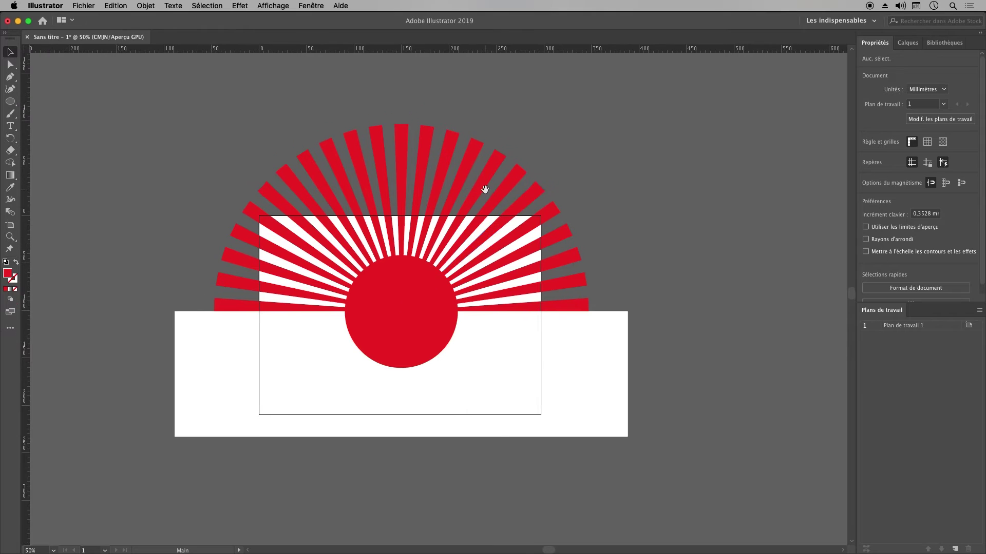
pyautogui.hscroll(-5, 173, 146)
pyautogui.scroll(1, 173, 146)
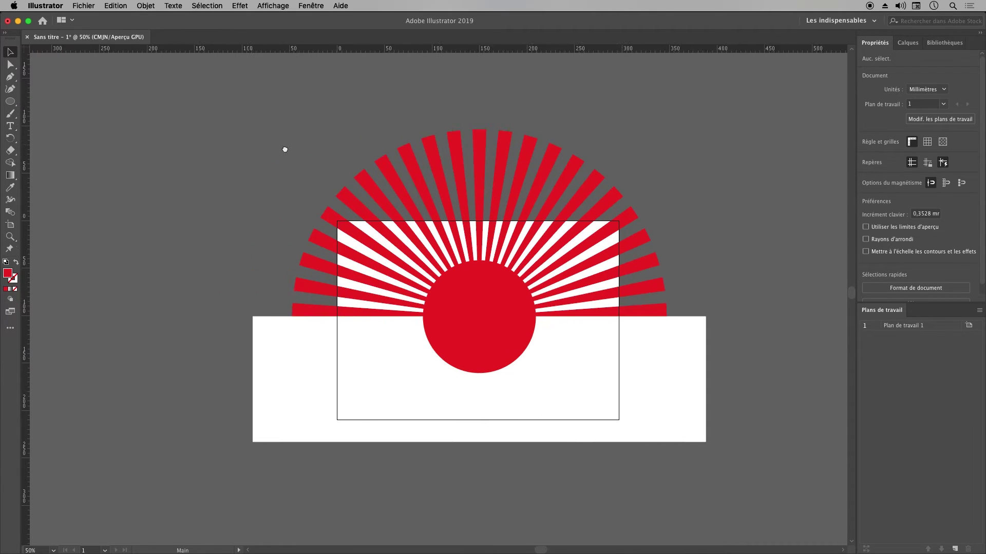
pyautogui.moveTo(14, 105); pyautogui.dragTo(44, 100)
pyautogui.moveTo(120, 123); pyautogui.dragTo(188, 191)
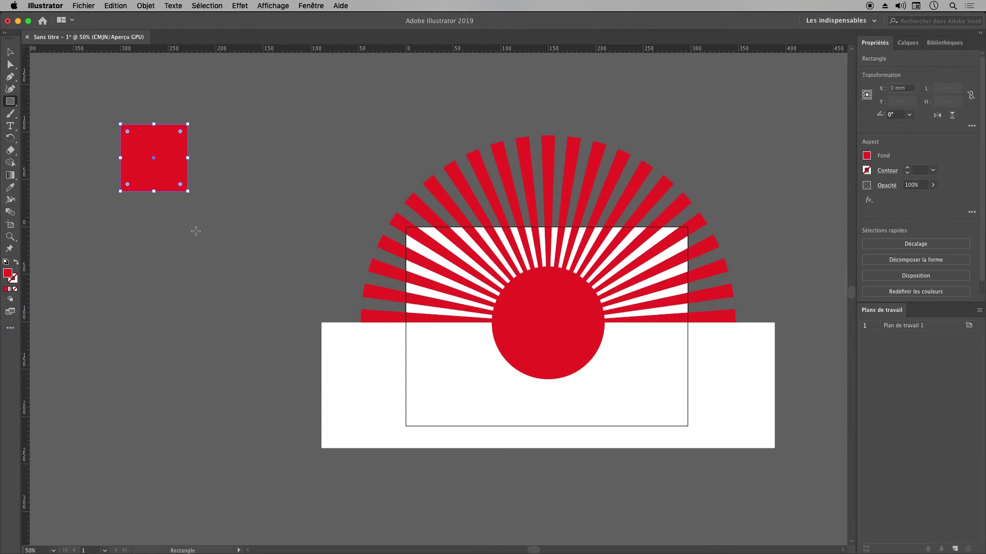
pyautogui.doubleClick(7, 273)
pyautogui.write('ffffff')
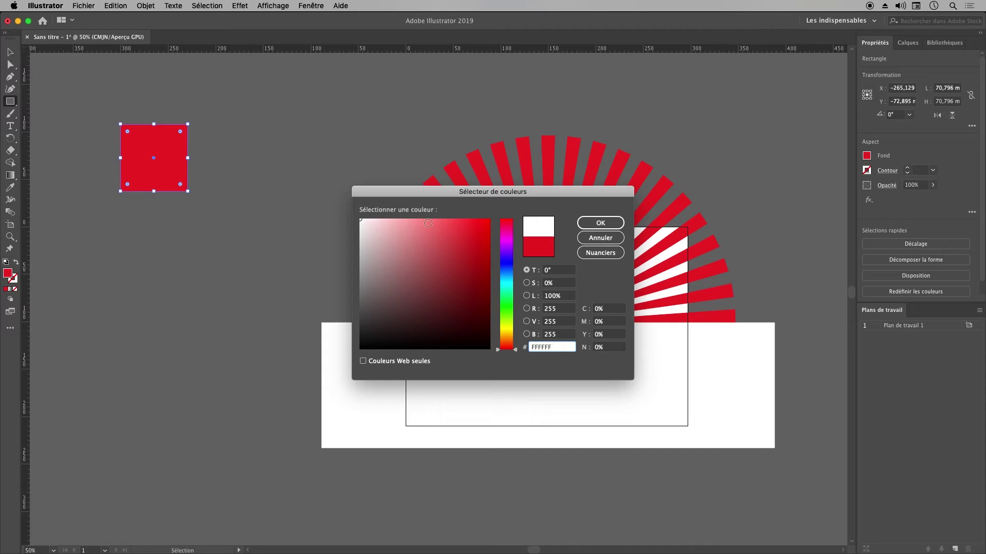
pyautogui.click(600, 223)
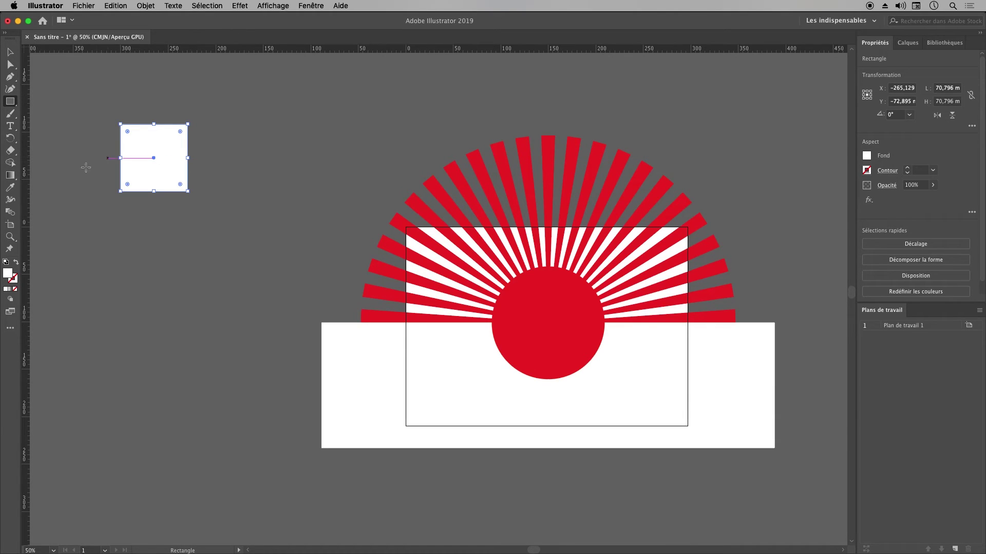
# Step: Create a copy of the white square rotated 20° about its lower-right corner, with the preview on
pyautogui.click(10, 139)
pyautogui.keyDown('alt'); pyautogui.click(187, 191); pyautogui.keyUp('alt')
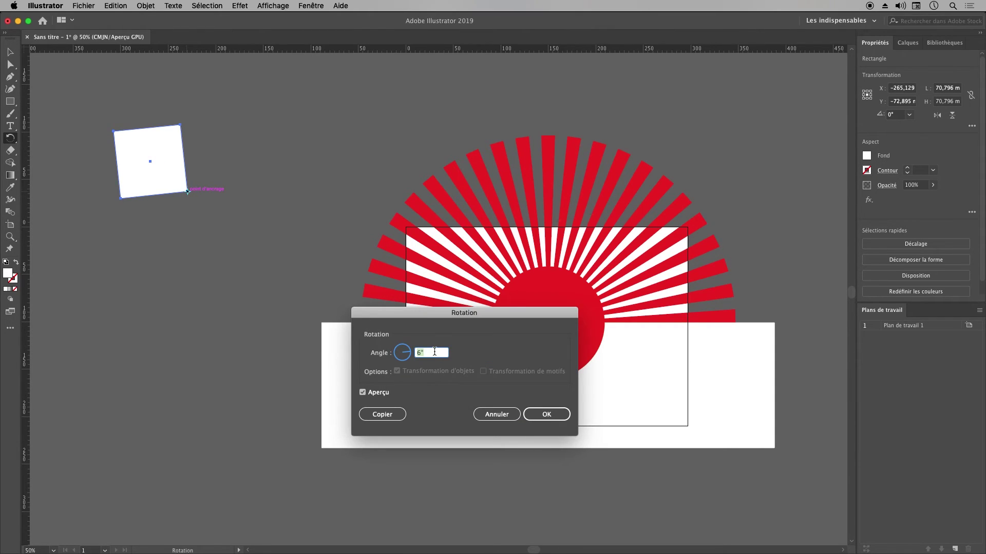
pyautogui.write('20')
pyautogui.click(383, 395)
pyautogui.click(382, 395)
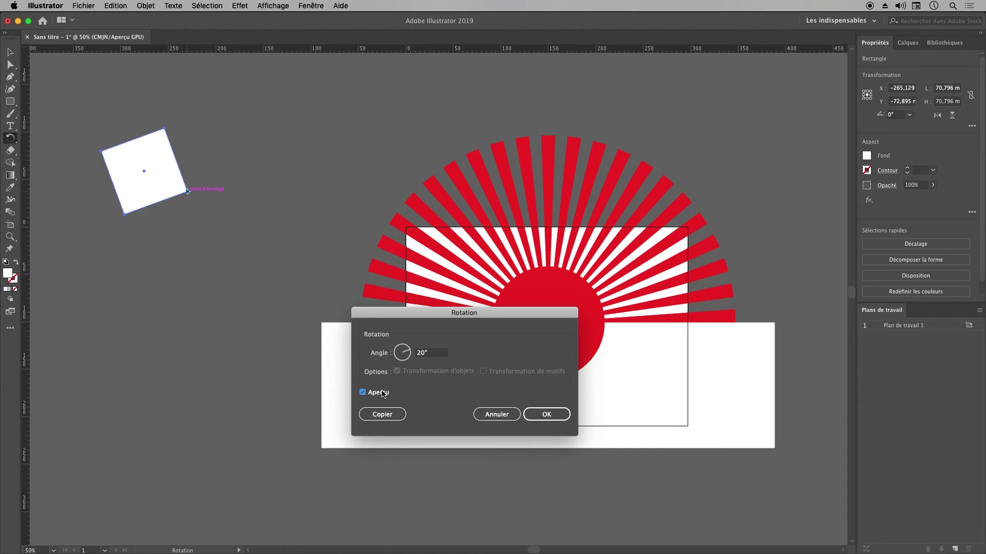
pyautogui.click(382, 396)
pyautogui.click(383, 396)
pyautogui.click(382, 414)
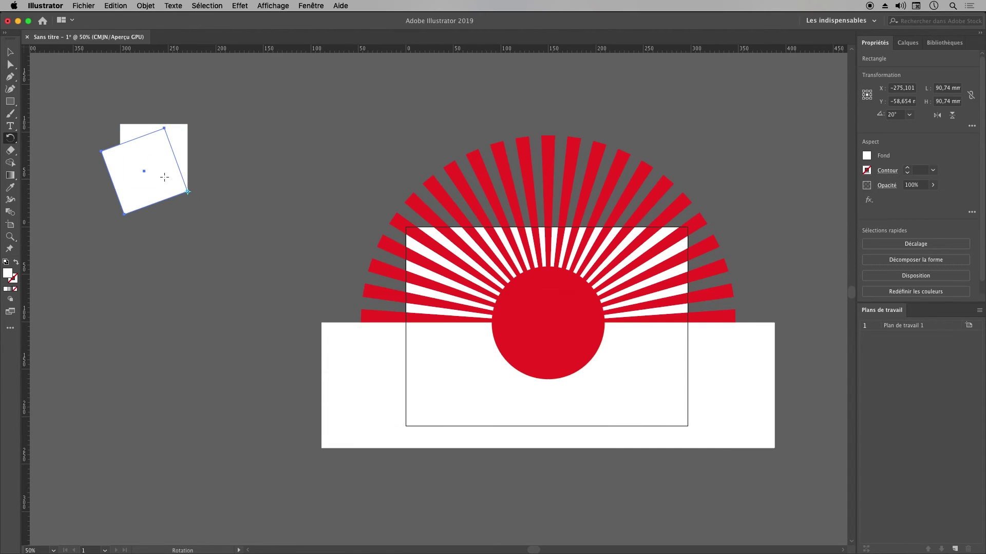
# Step: Repeat the 20° rotated copy of the square until the copies complete a full turn around the shared corner
pyautogui.press('super+d')
pyautogui.press('super+d')
pyautogui.press('super+d')
pyautogui.press('super+d')
pyautogui.press('super+d')
pyautogui.press('super+d')
pyautogui.press('super+d')
pyautogui.press('super+d')
pyautogui.press('super+d')
pyautogui.press('super+d')
pyautogui.press('super+d')
pyautogui.press('super+d')
pyautogui.press('super+d')
pyautogui.press('super+d')
pyautogui.press('super+d')
pyautogui.press('super+d')
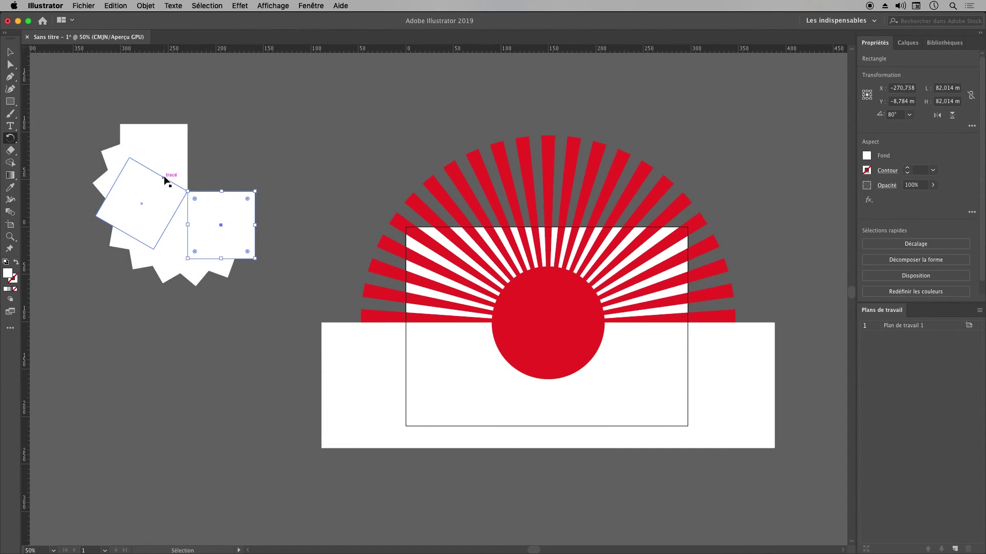
pyautogui.press('super+d')
pyautogui.press('super+d')
# Step: Select all the overlapping white squares and unite them into one jagged starburst shape
pyautogui.click(10, 52)
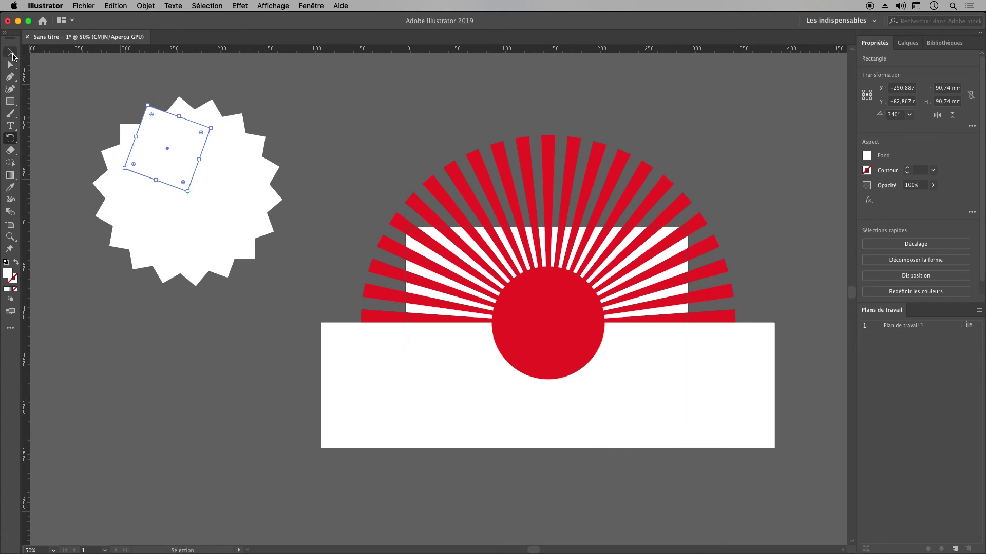
pyautogui.click(100, 98)
pyautogui.moveTo(305, 291); pyautogui.dragTo(304, 291)
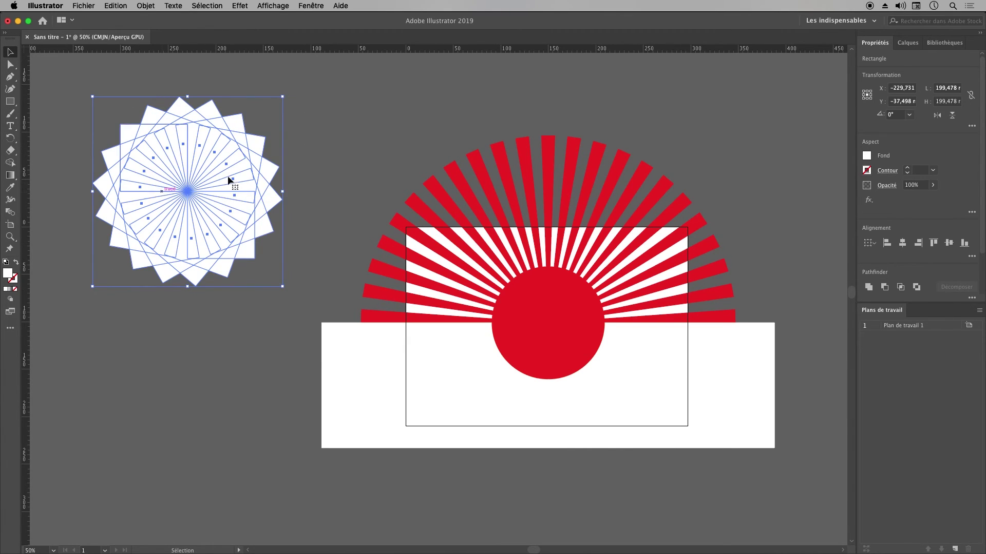
pyautogui.click(872, 289)
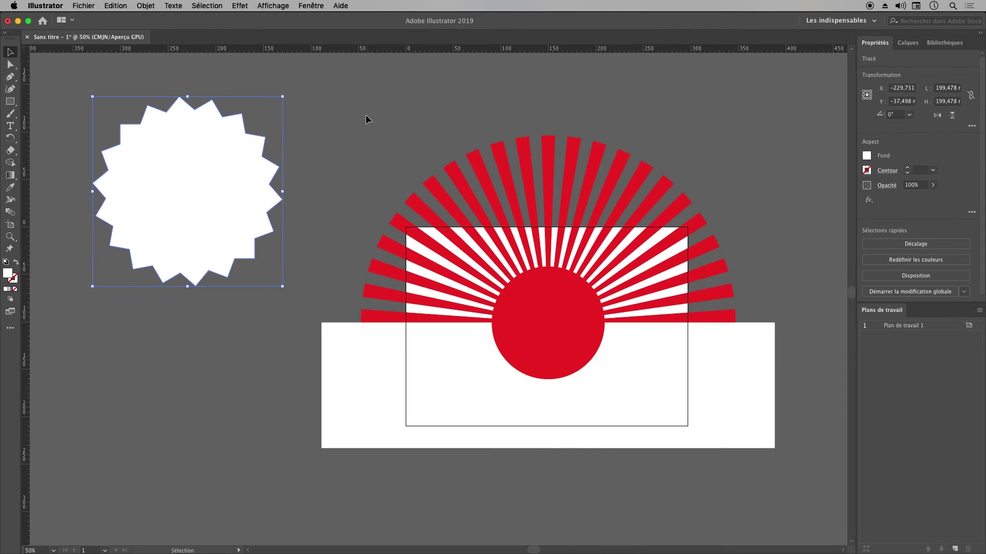
# Step: Try placing the white starburst over the red circle, undo the move, and deselect the shape
pyautogui.moveTo(220, 229); pyautogui.dragTo(582, 363)
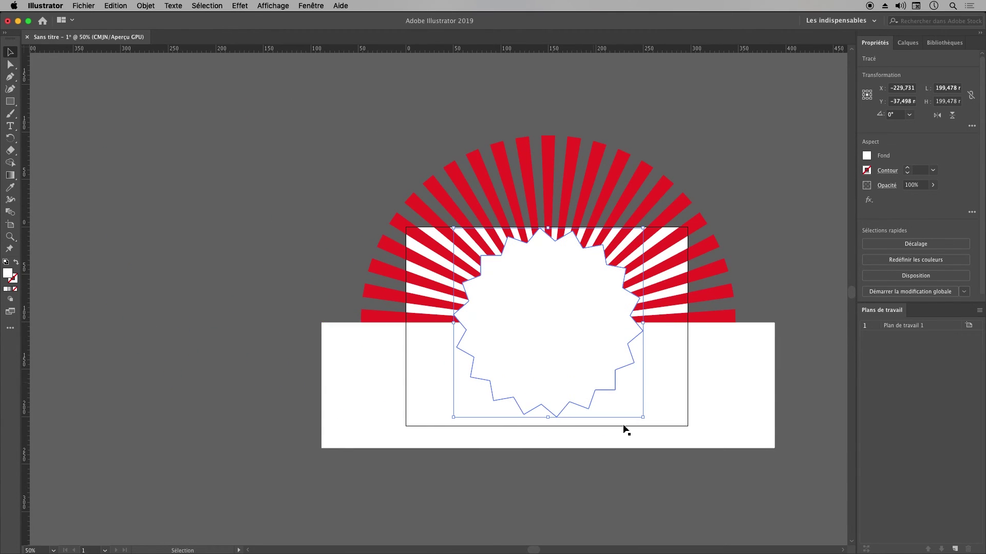
pyautogui.click(231, 118)
pyautogui.press('super+z')
pyautogui.press('super+z')
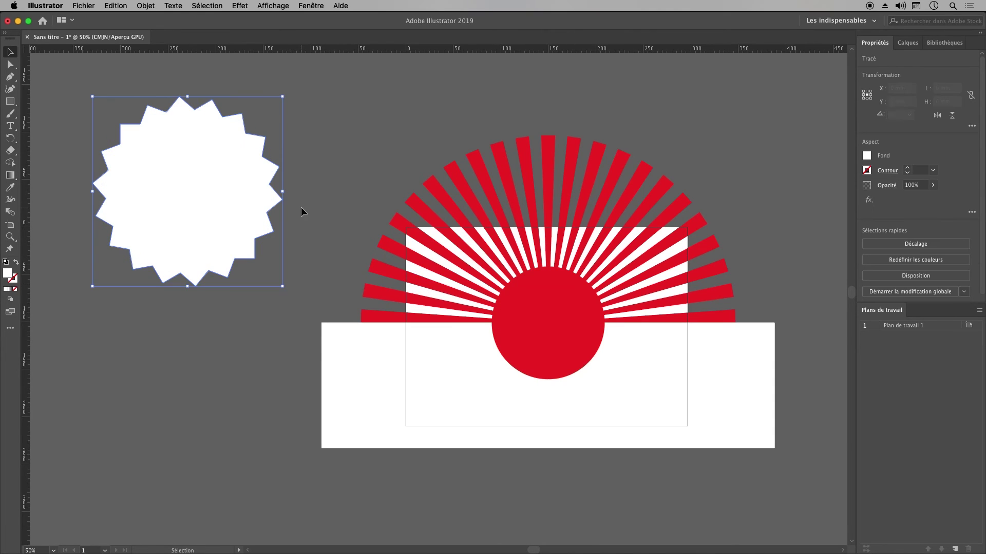
pyautogui.click(353, 176)
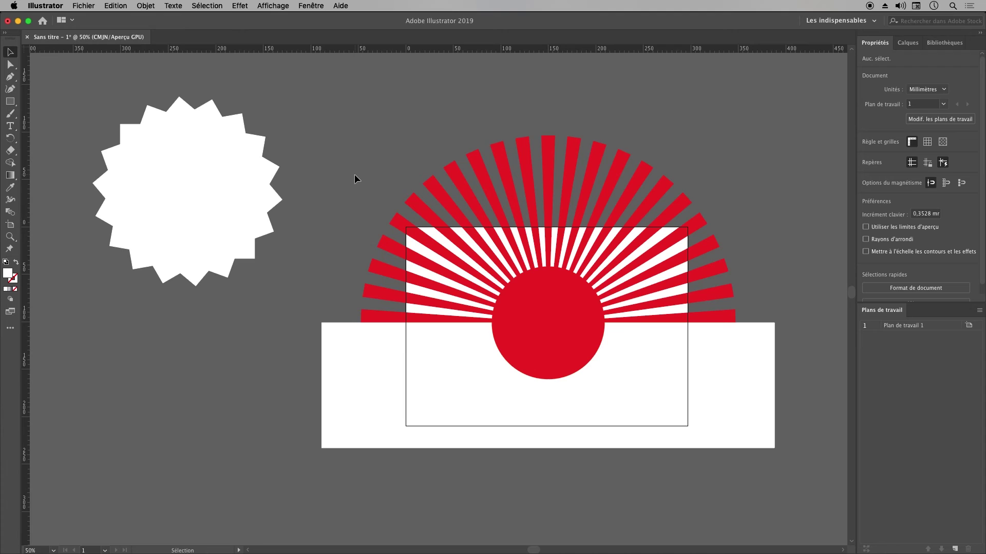
# Step: Select the white starburst and activate the Rotate tool for it
pyautogui.moveTo(36, 176); pyautogui.dragTo(338, 226)
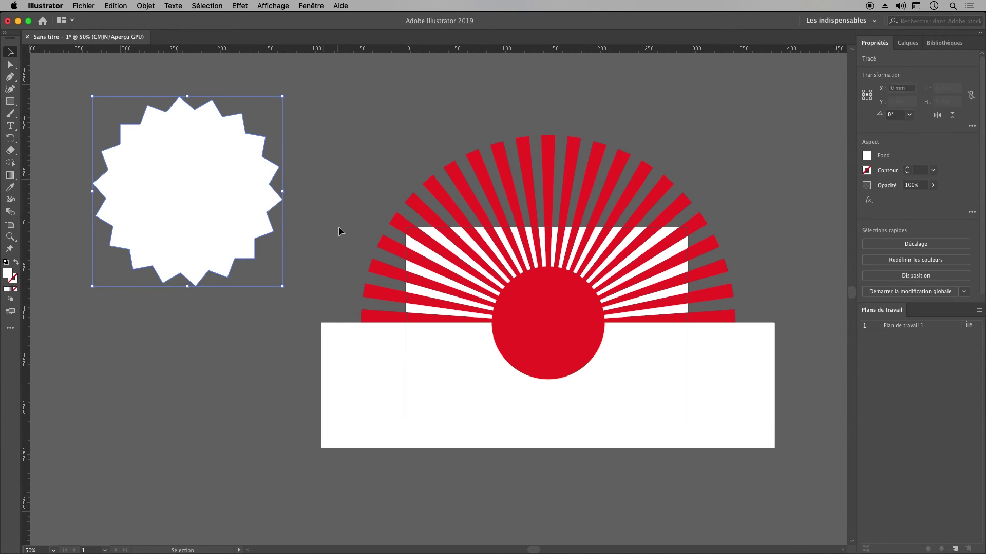
pyautogui.click(10, 137)
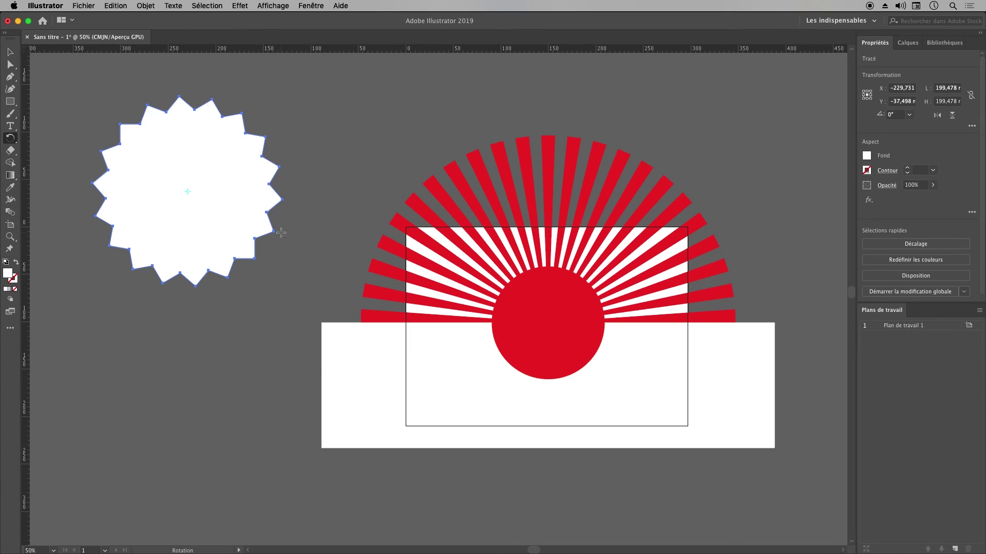